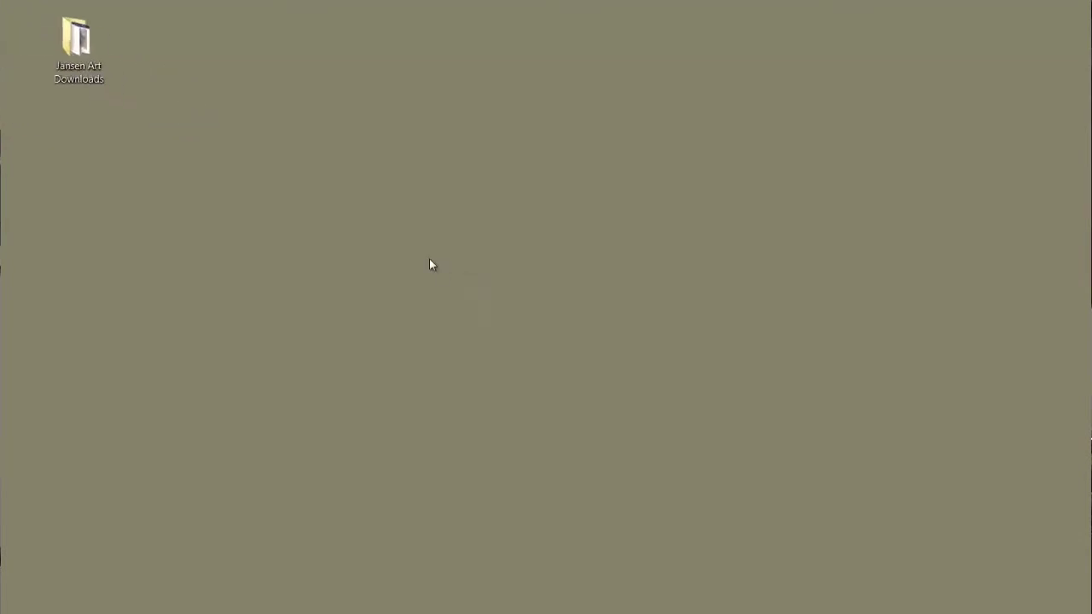
Create a new desktop folder named 'Downloads Jansen Art Studio'
{"action": "right_click", "coordinate": [501, 297]}
{"action": "mouse_move", "coordinate": [535, 426]}
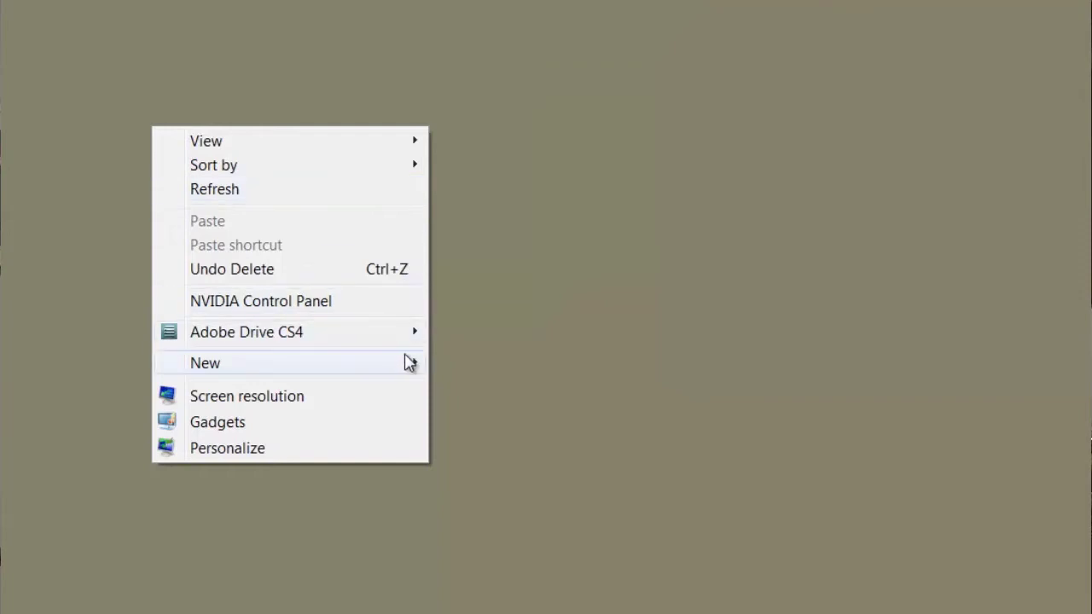
{"action": "mouse_move", "coordinate": [405, 361]}
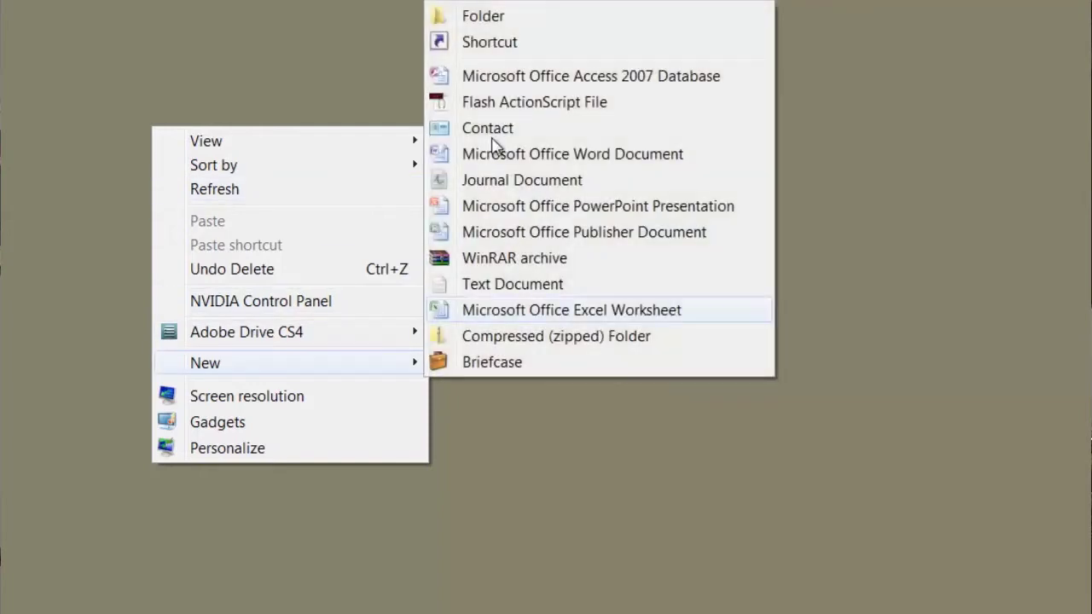
{"action": "left_click", "coordinate": [480, 19]}
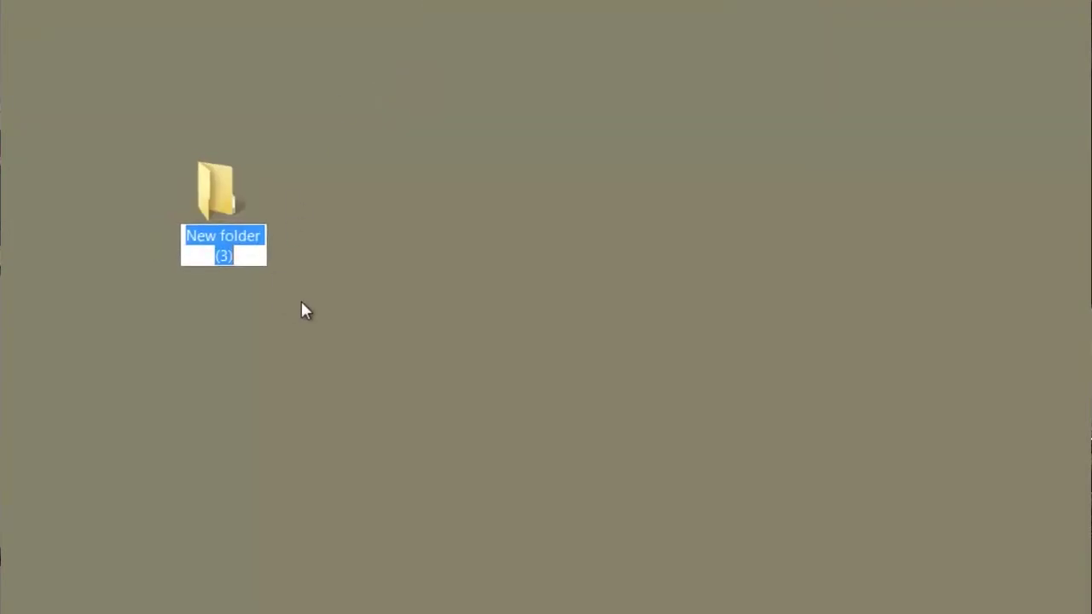
{"action": "type", "text": "Down"}
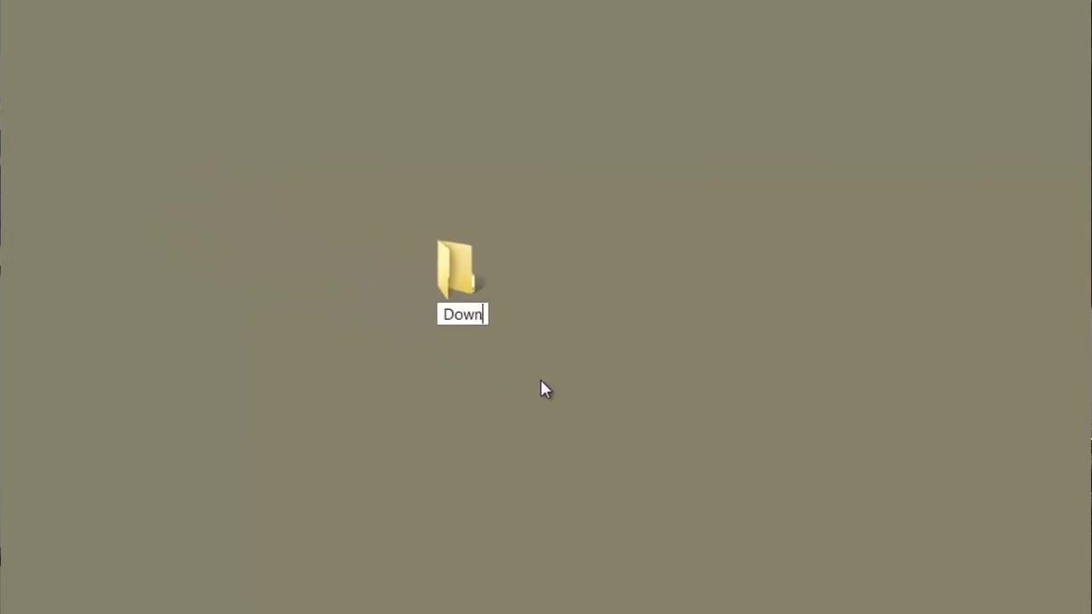
{"action": "type", "text": "loads "}
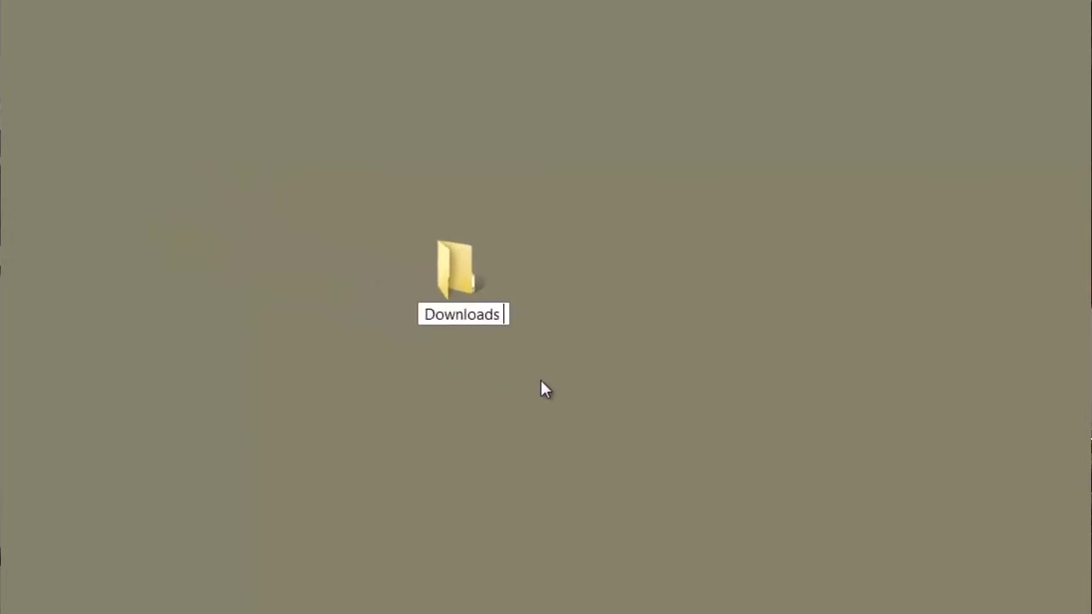
{"action": "type", "text": "Jansen A"}
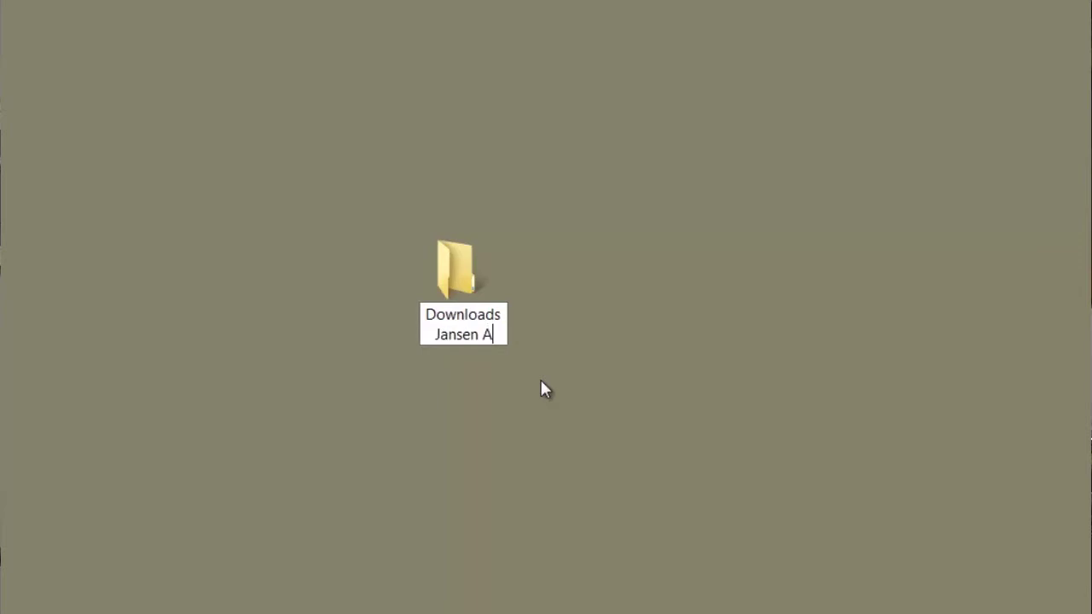
{"action": "type", "text": "rt Studi"}
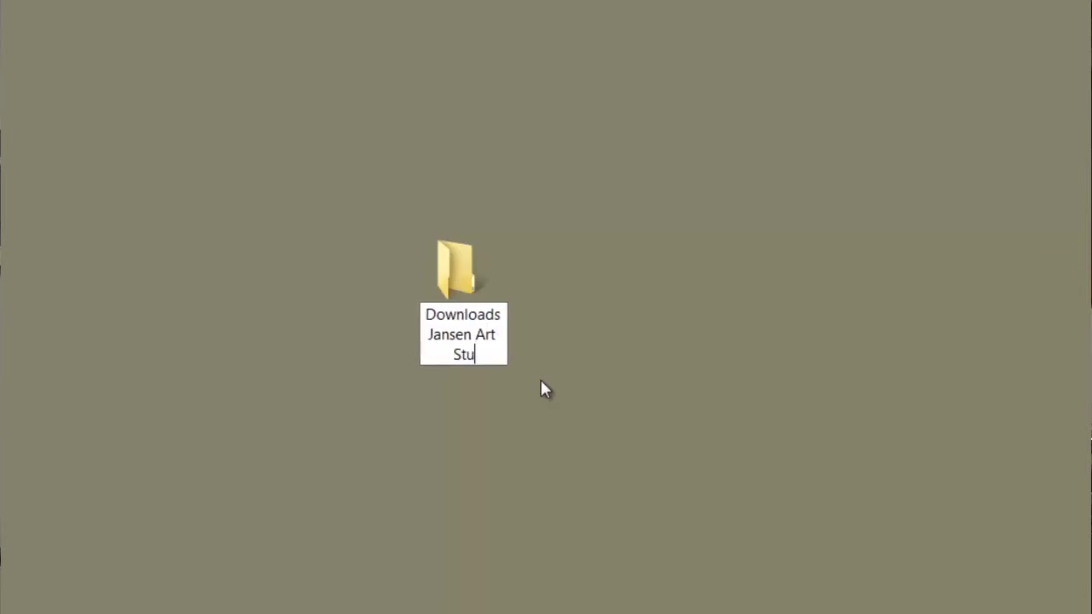
{"action": "type", "text": "o"}
{"action": "key", "text": "Return"}
Move the new folder beside the Jansen Art Downloads folder on the desktop
{"action": "left_click_drag", "start_coordinate": [468, 335], "coordinate": [26, 5]}
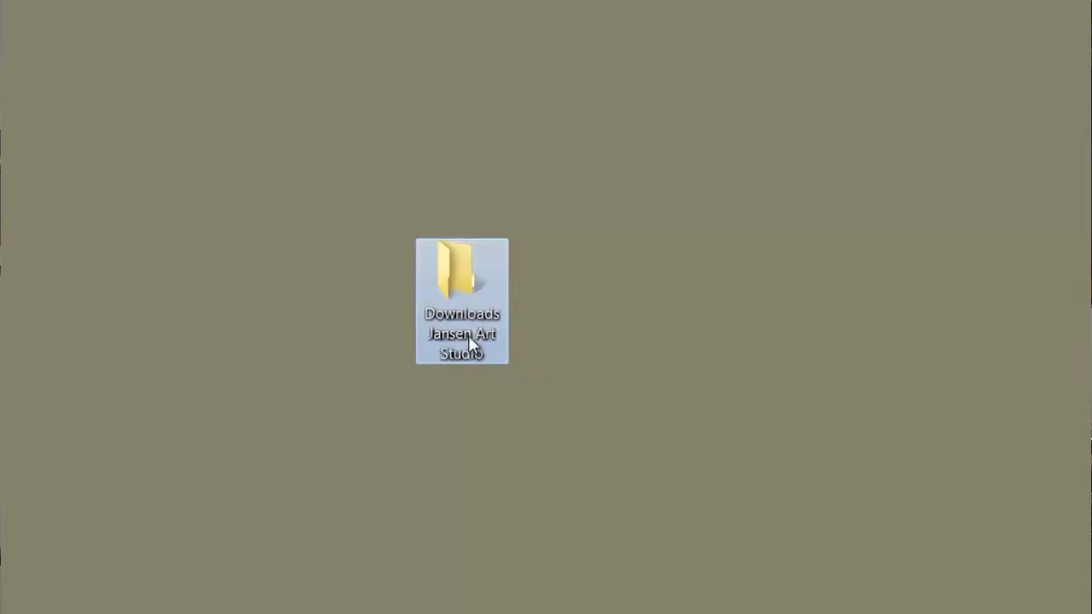
{"action": "left_click_drag", "start_coordinate": [212, 115], "coordinate": [260, 143]}
{"action": "left_click", "coordinate": [265, 269]}
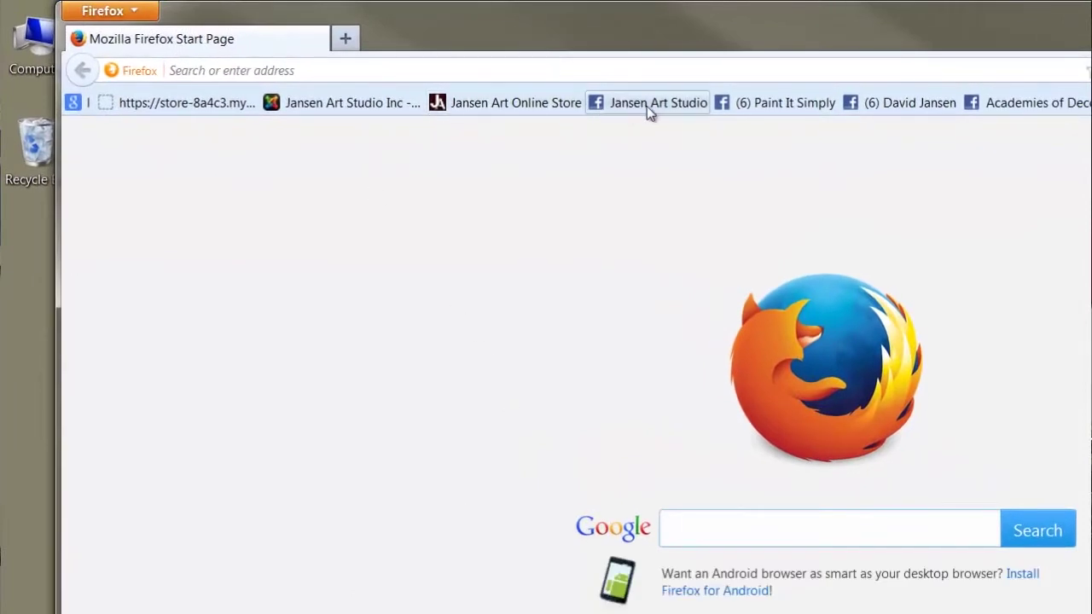
Open the Jansen Art Online Store bookmark and sign in via My Account with the account e-mail and password
{"action": "left_click", "coordinate": [448, 108]}
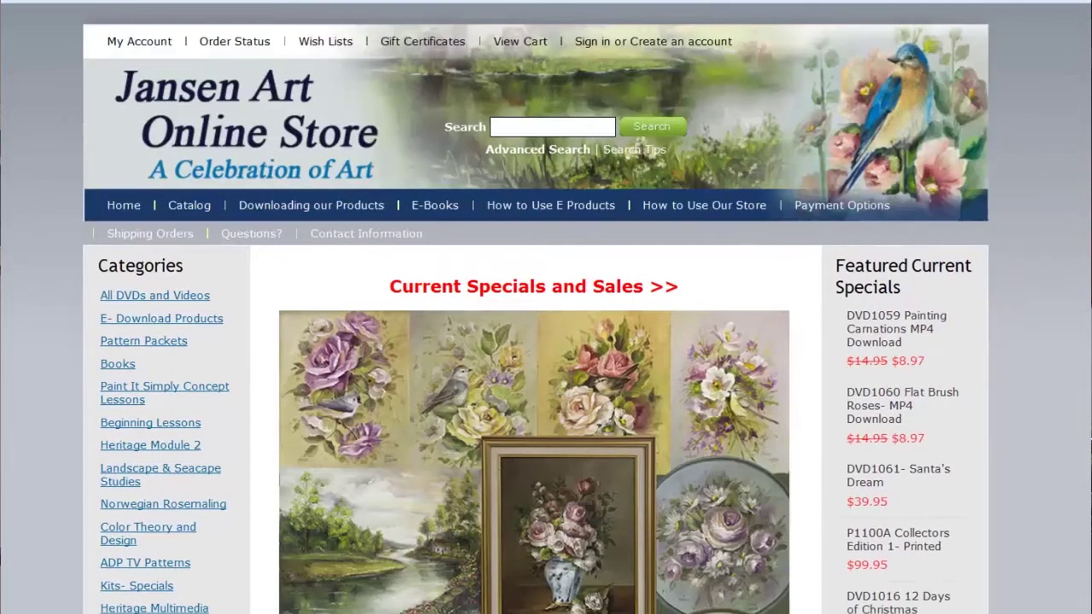
{"action": "left_click", "coordinate": [132, 50]}
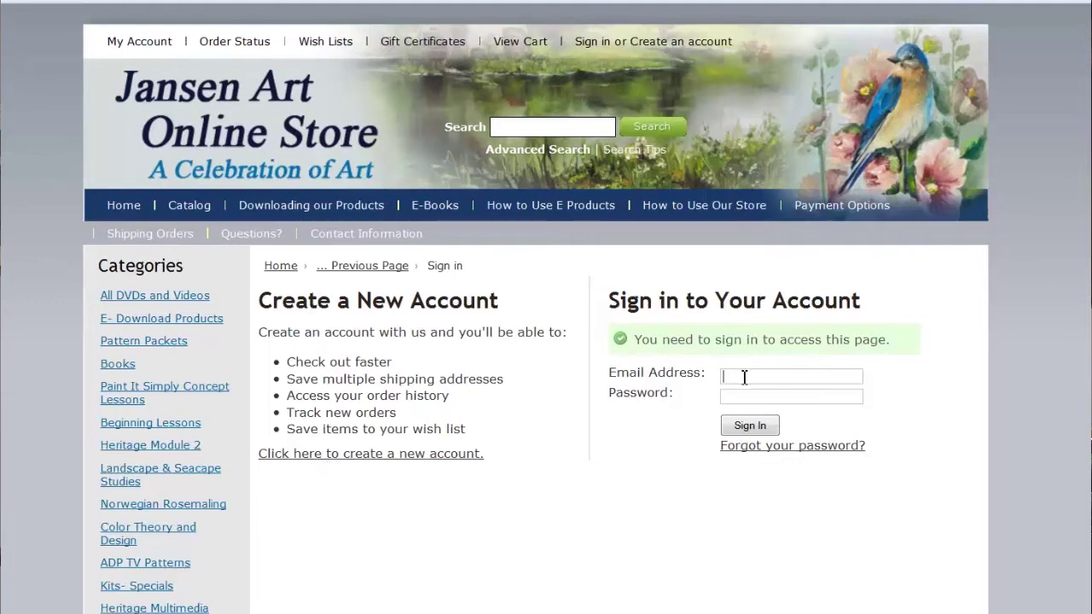
{"action": "type", "text": "ja"}
{"action": "type", "text": "•••"}
{"action": "left_click", "coordinate": [750, 425]}
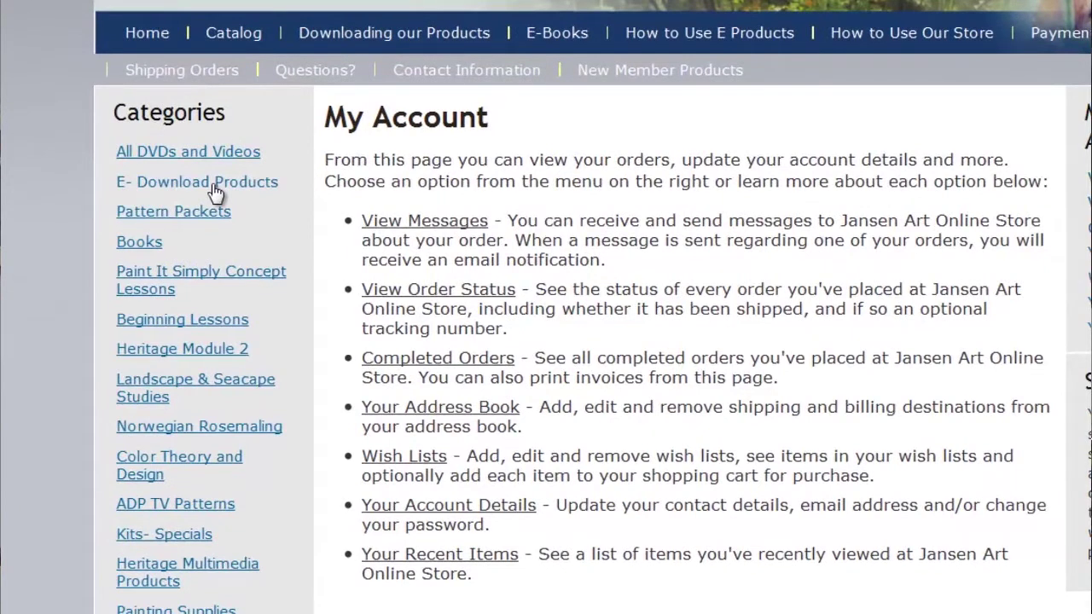
Browse Home > E- Download Products > E- DVDs and Videos to the DVD1051 Vireo MP4 Download page
{"action": "left_click", "coordinate": [153, 38]}
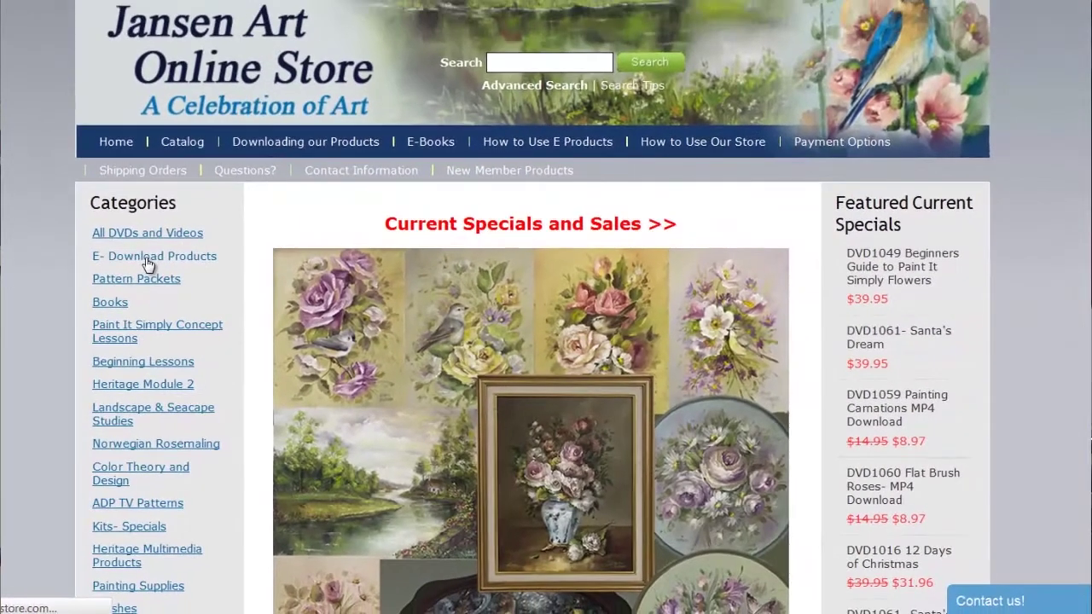
{"action": "left_click", "coordinate": [154, 247]}
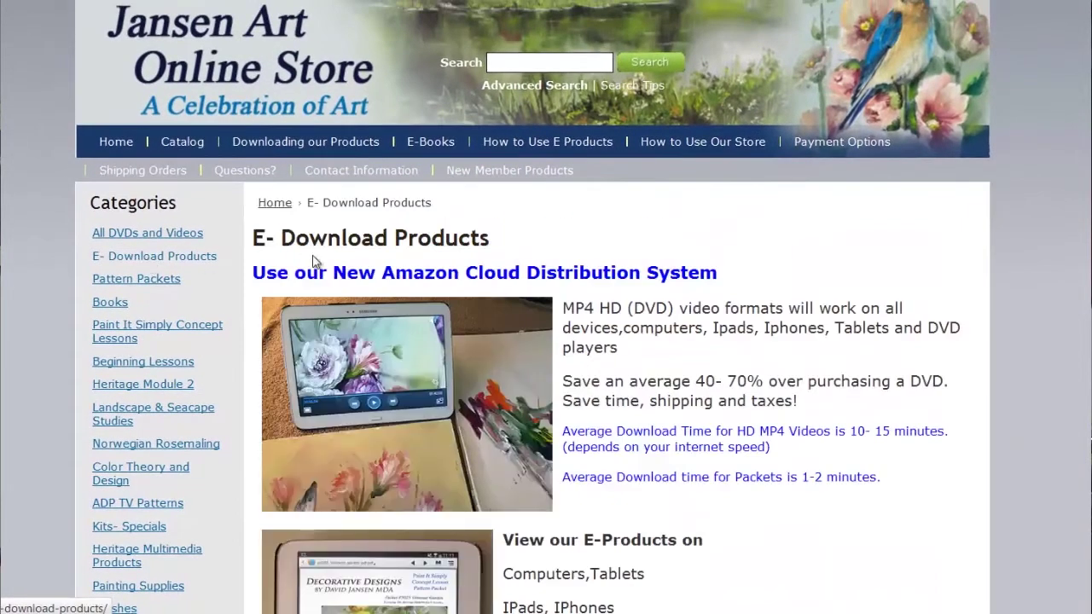
{"action": "scroll", "coordinate": [379, 299], "scroll_direction": "down", "scroll_amount": 5}
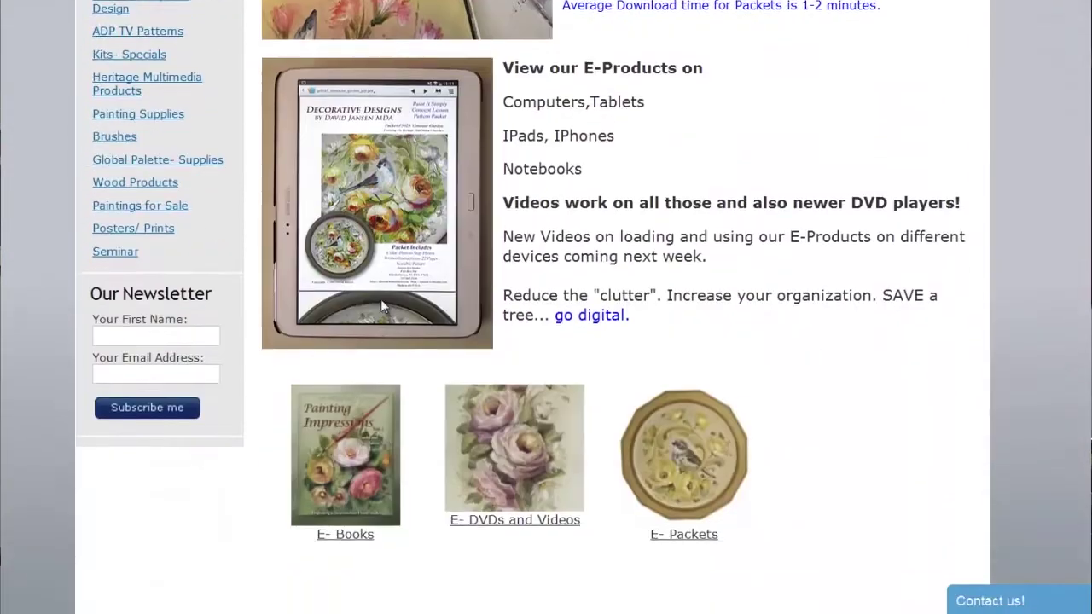
{"action": "scroll", "coordinate": [381, 301], "scroll_direction": "down", "scroll_amount": 2}
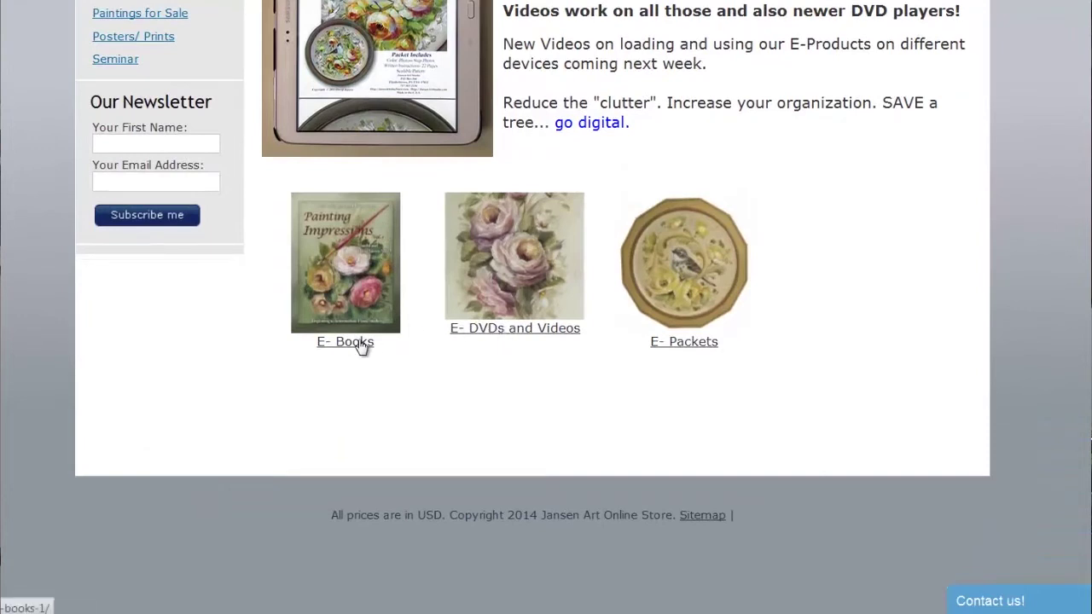
{"action": "left_click", "coordinate": [491, 334]}
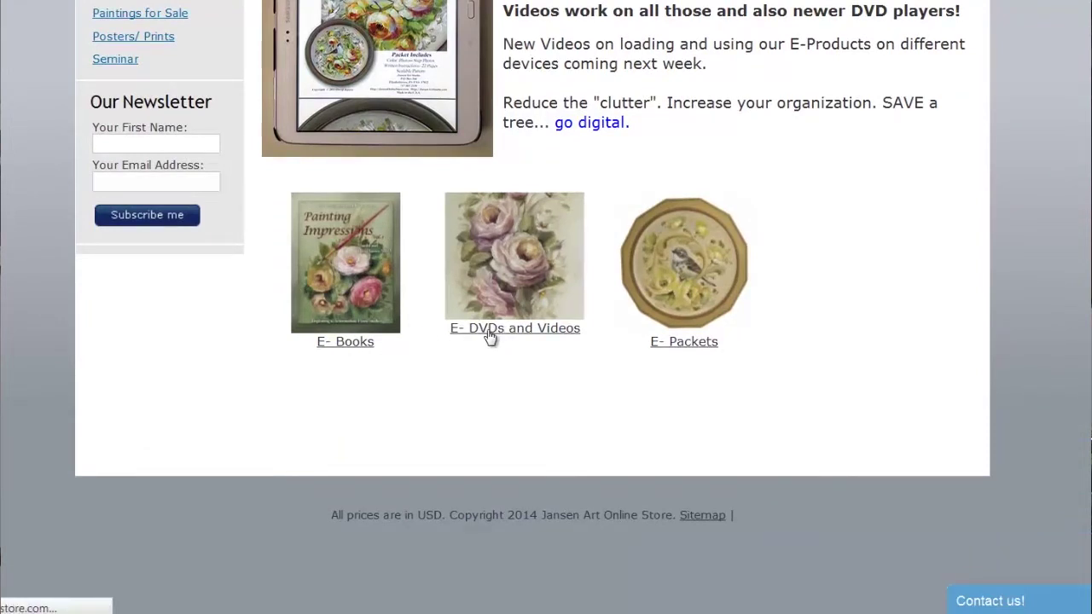
{"action": "scroll", "coordinate": [491, 334], "scroll_direction": "down", "scroll_amount": 6}
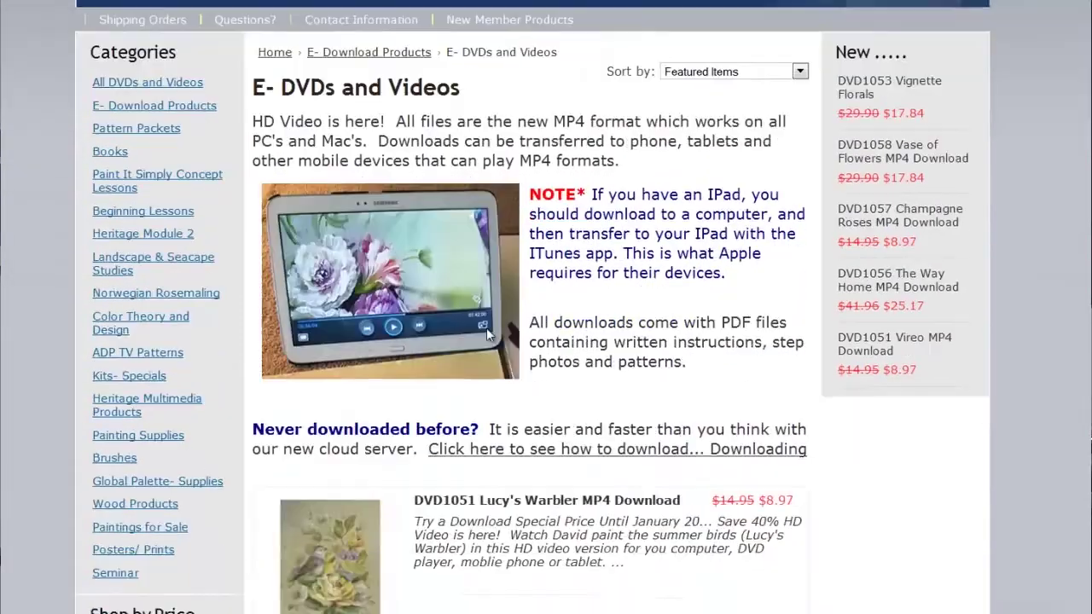
{"action": "scroll", "coordinate": [458, 325], "scroll_direction": "down", "scroll_amount": 3}
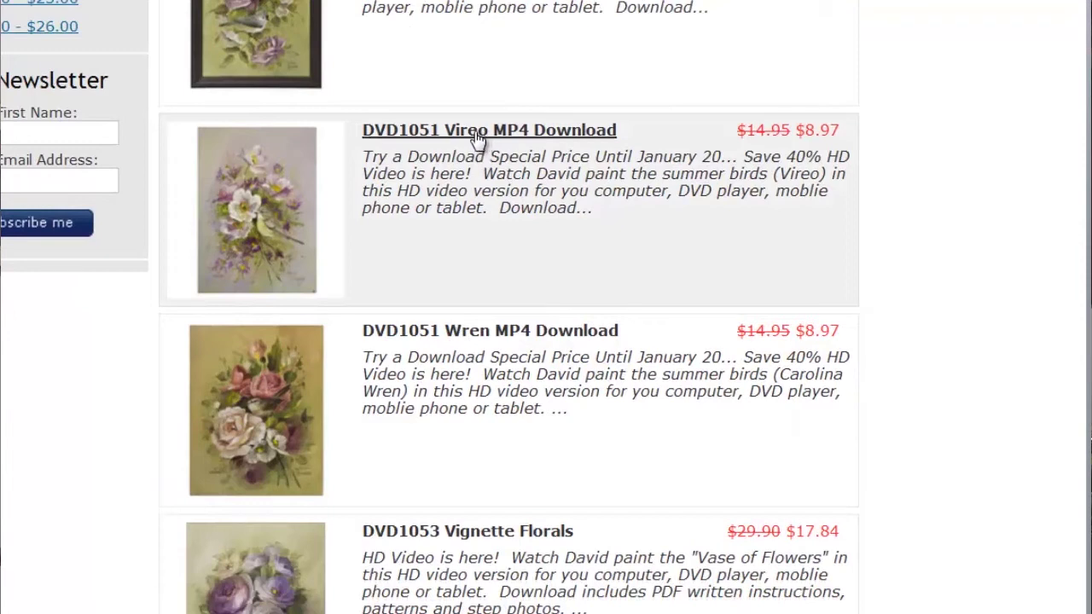
{"action": "left_click", "coordinate": [478, 139]}
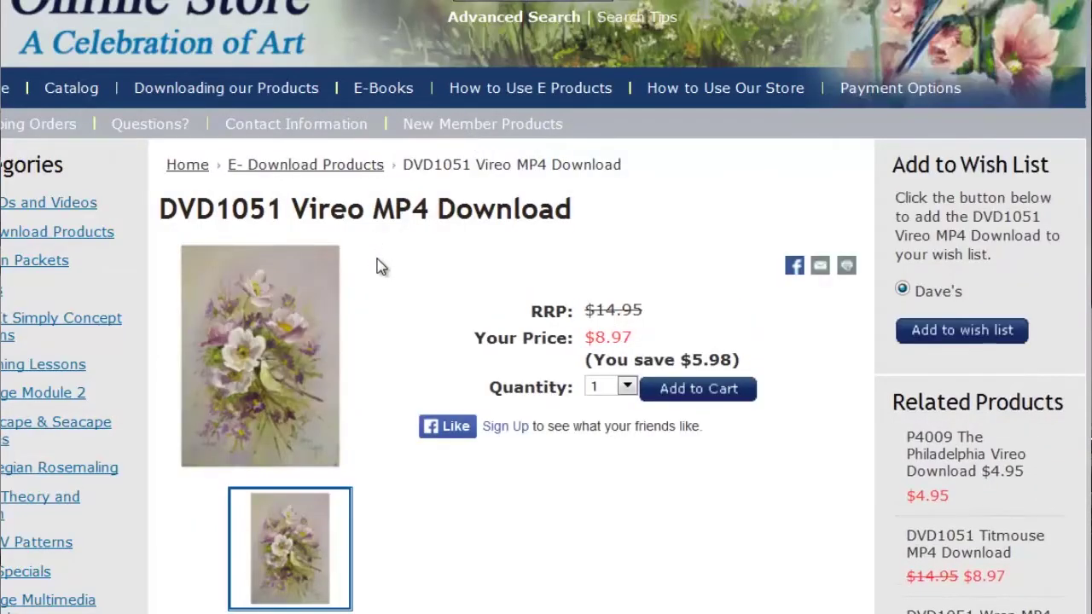
{"action": "scroll", "coordinate": [380, 266], "scroll_direction": "down", "scroll_amount": 3}
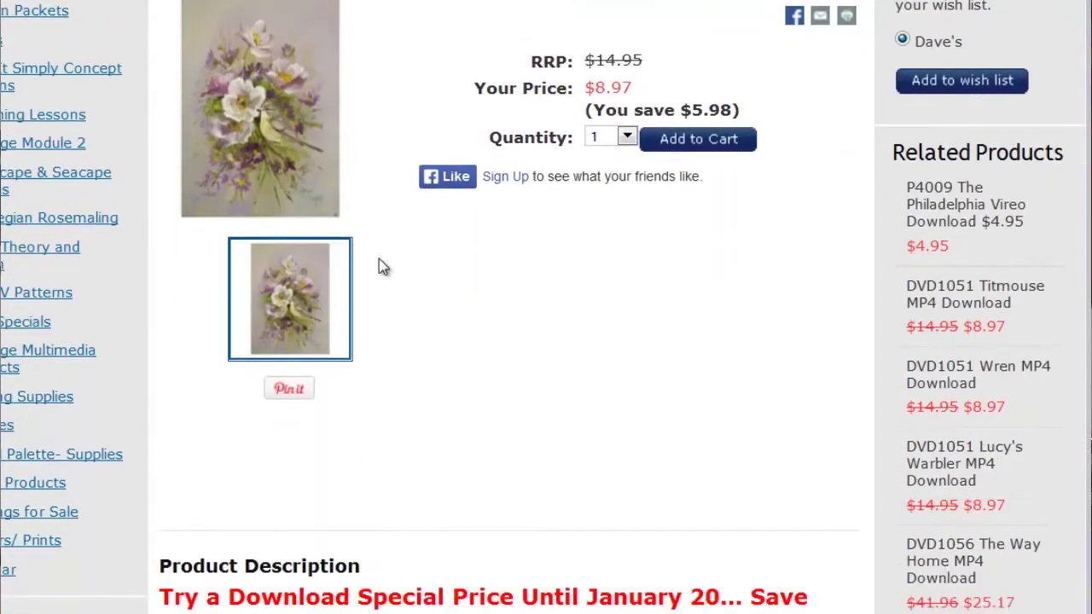
Add the $8.97 DVD1051 Vireo download to the cart and proceed to checkout
{"action": "left_click", "coordinate": [695, 145]}
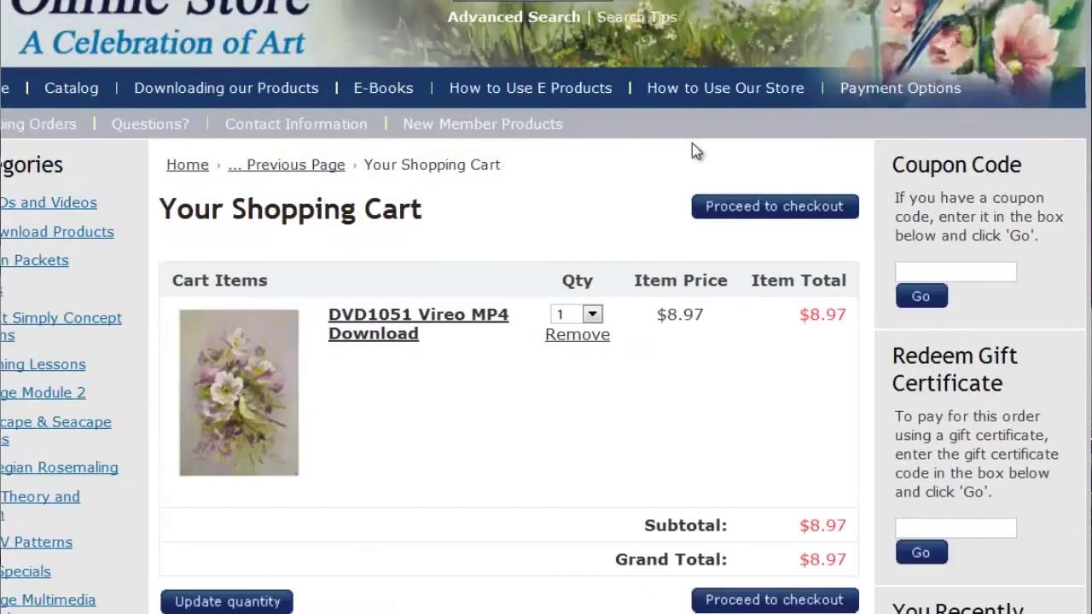
{"action": "scroll", "coordinate": [452, 183], "scroll_direction": "down", "scroll_amount": 3}
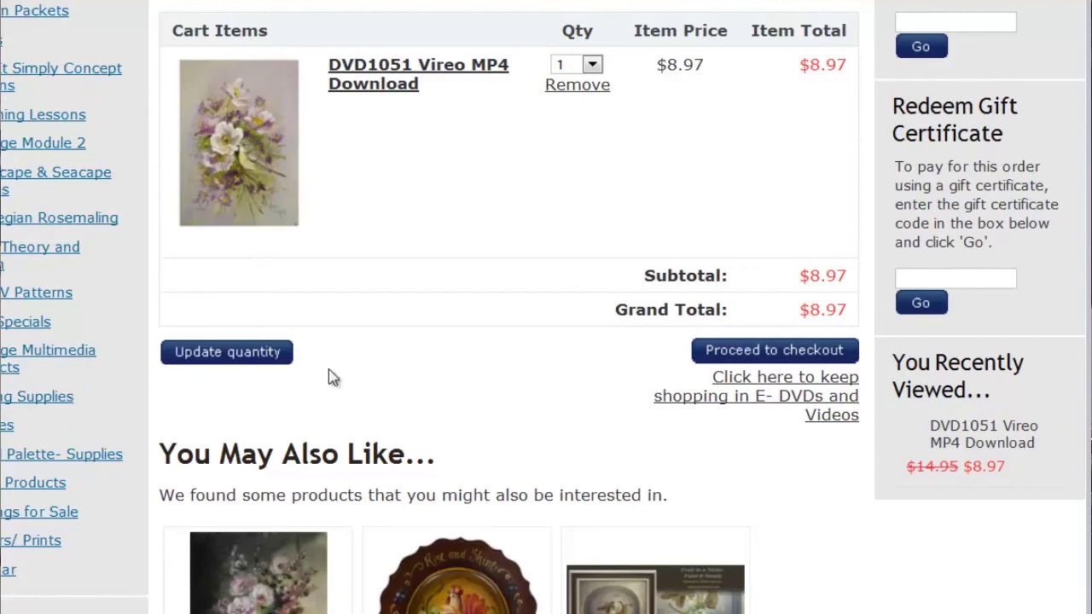
{"action": "left_click", "coordinate": [764, 354]}
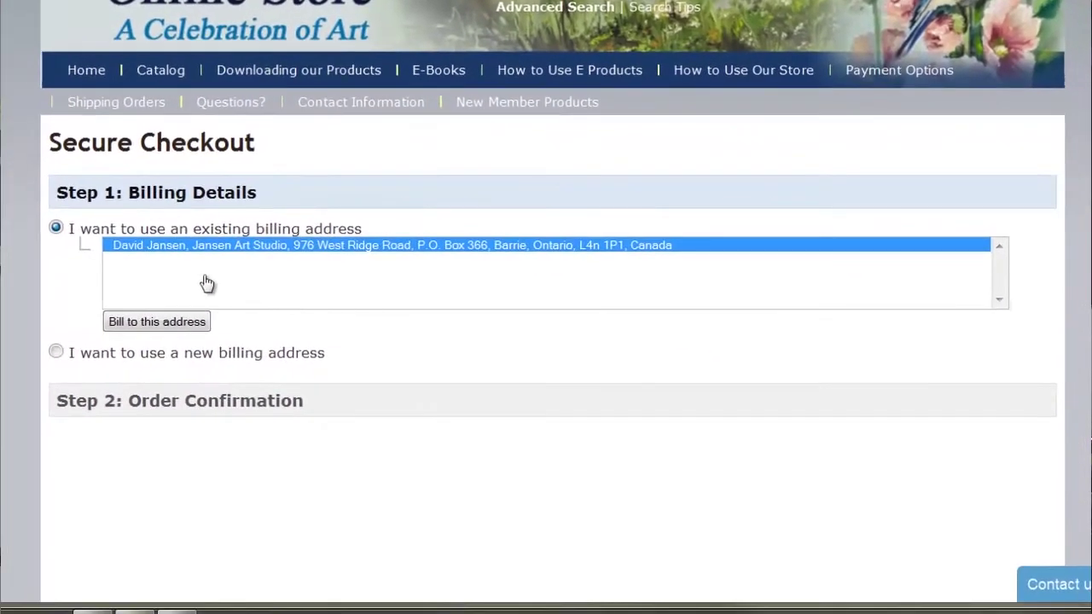
Bill the order to the existing address and continue to the payment step
{"action": "left_click", "coordinate": [143, 323]}
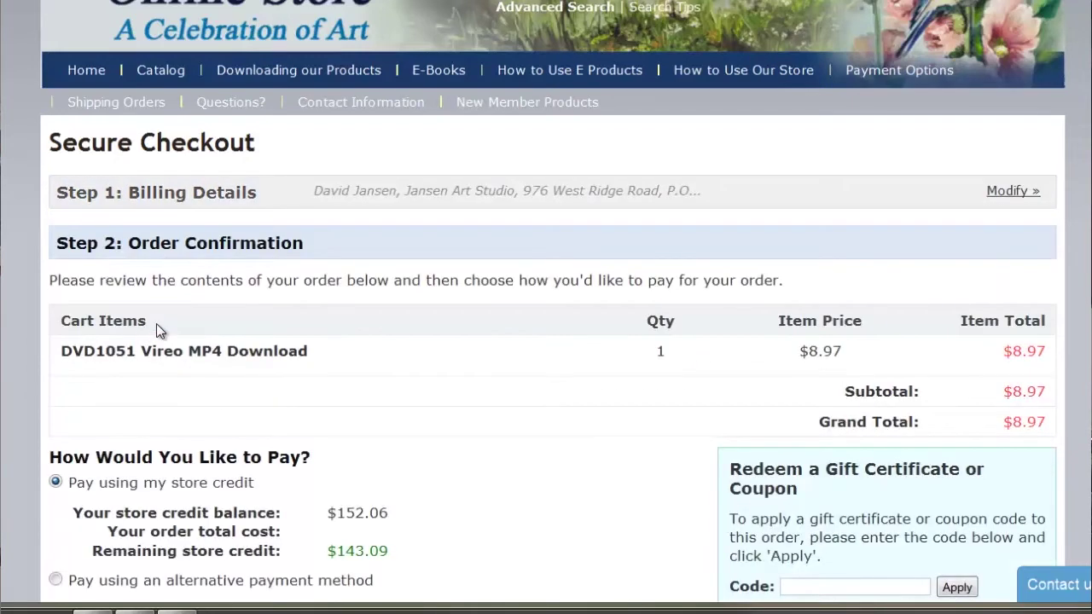
{"action": "scroll", "coordinate": [156, 331], "scroll_direction": "down", "scroll_amount": 2}
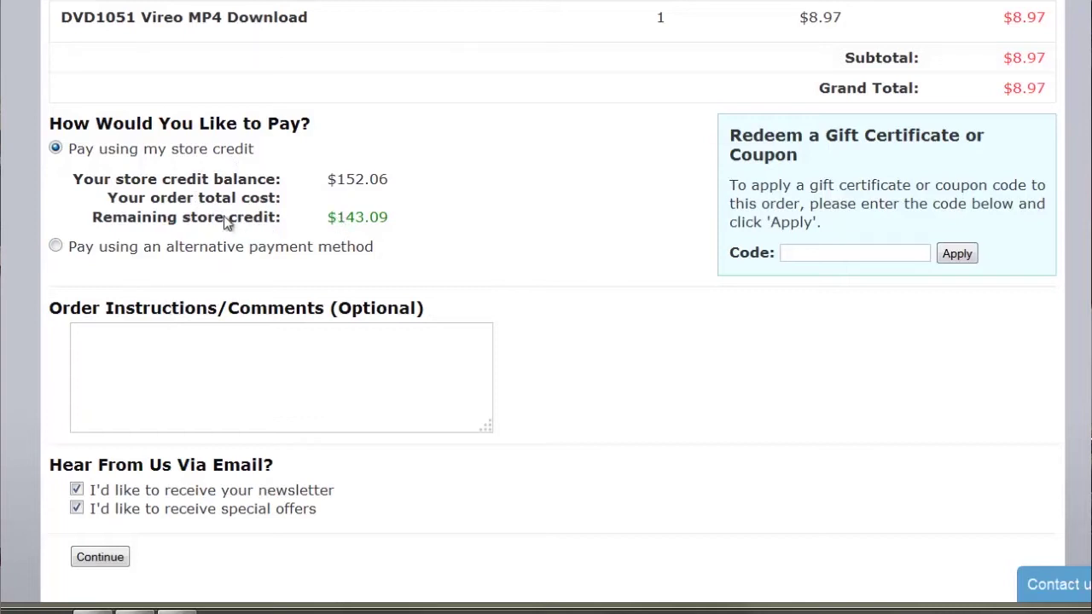
{"action": "left_click", "coordinate": [57, 247]}
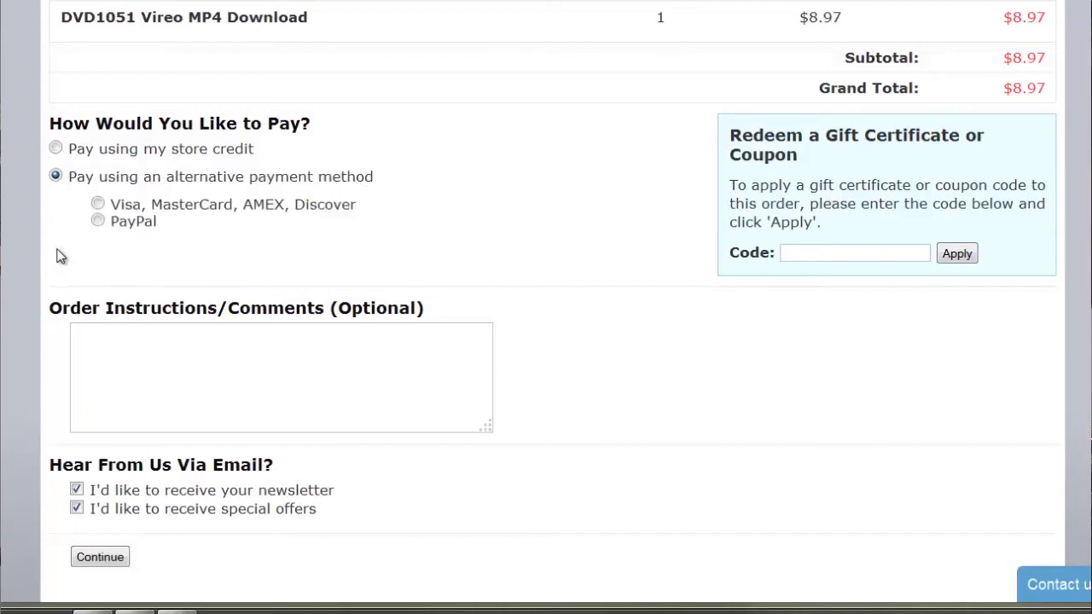
{"action": "left_click", "coordinate": [98, 221]}
{"action": "left_click", "coordinate": [98, 205]}
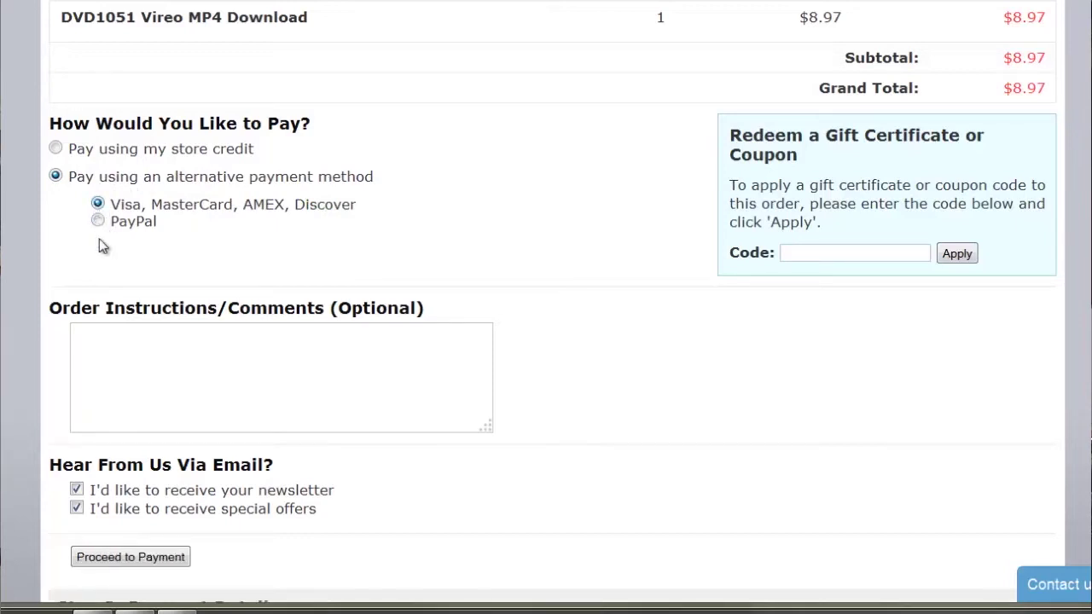
{"action": "scroll", "coordinate": [116, 422], "scroll_direction": "down", "scroll_amount": 3}
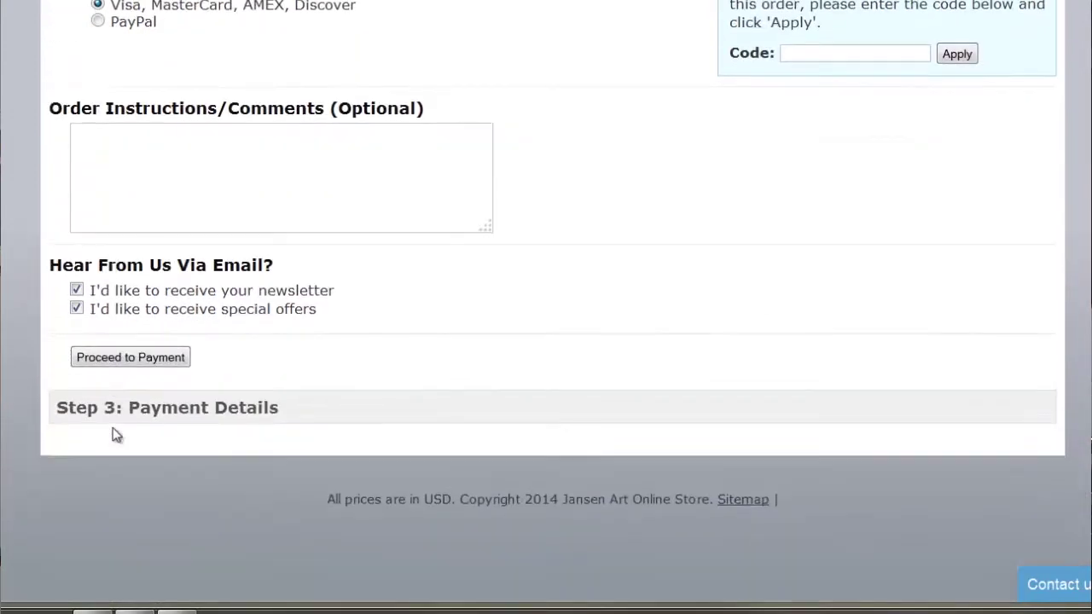
{"action": "left_click", "coordinate": [101, 347]}
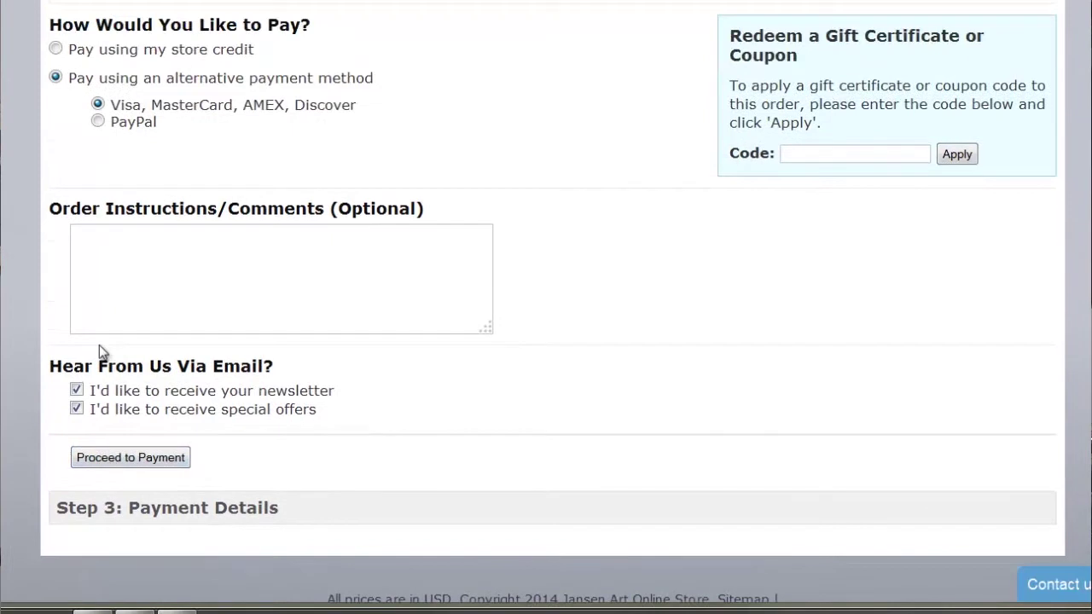
Select 'Pay using my store credit' instead of PayPal, leaving $143.09 credit
{"action": "left_click", "coordinate": [97, 123]}
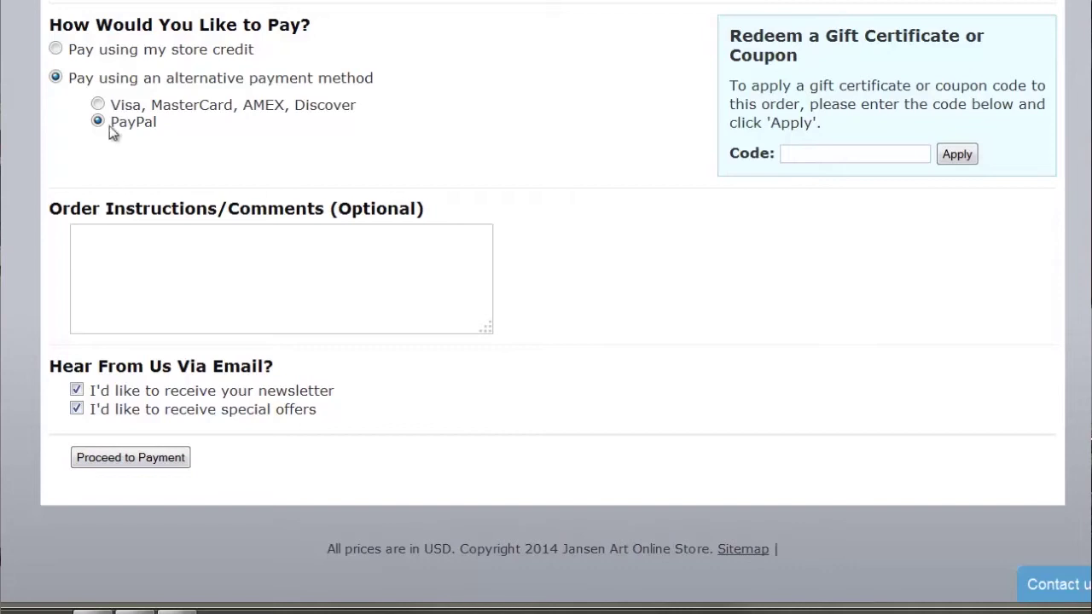
{"action": "left_click", "coordinate": [55, 50]}
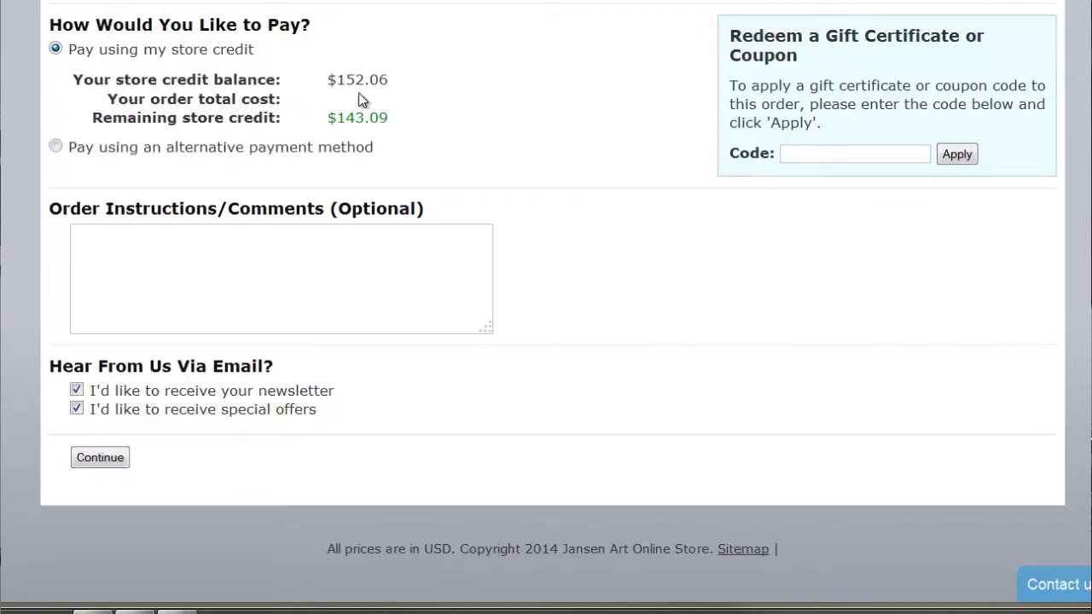
{"action": "scroll", "coordinate": [383, 149], "scroll_direction": "up", "scroll_amount": 2}
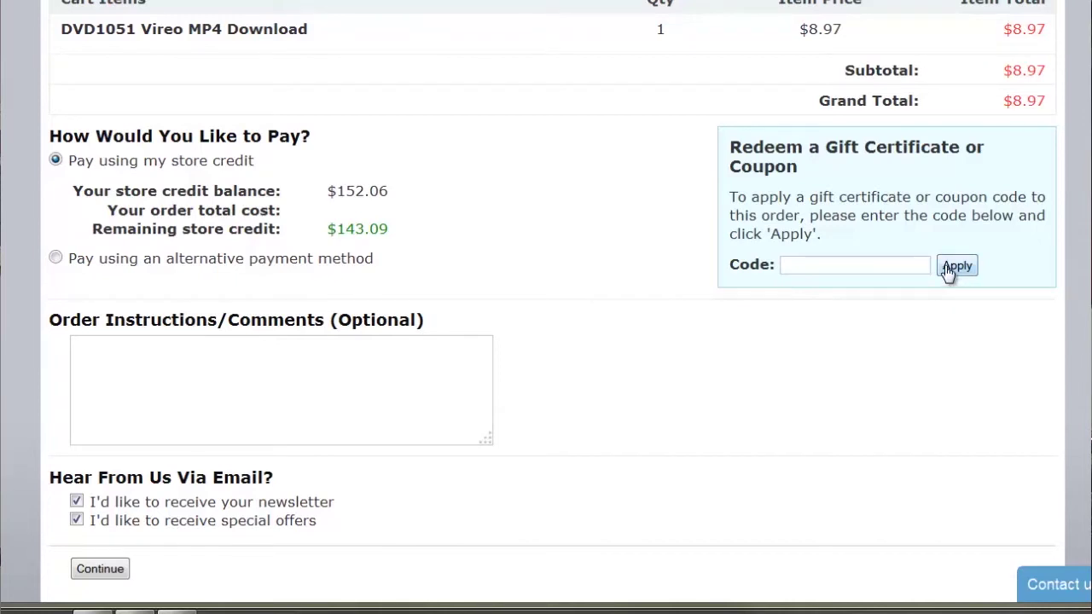
{"action": "scroll", "coordinate": [551, 290], "scroll_direction": "down", "scroll_amount": 3}
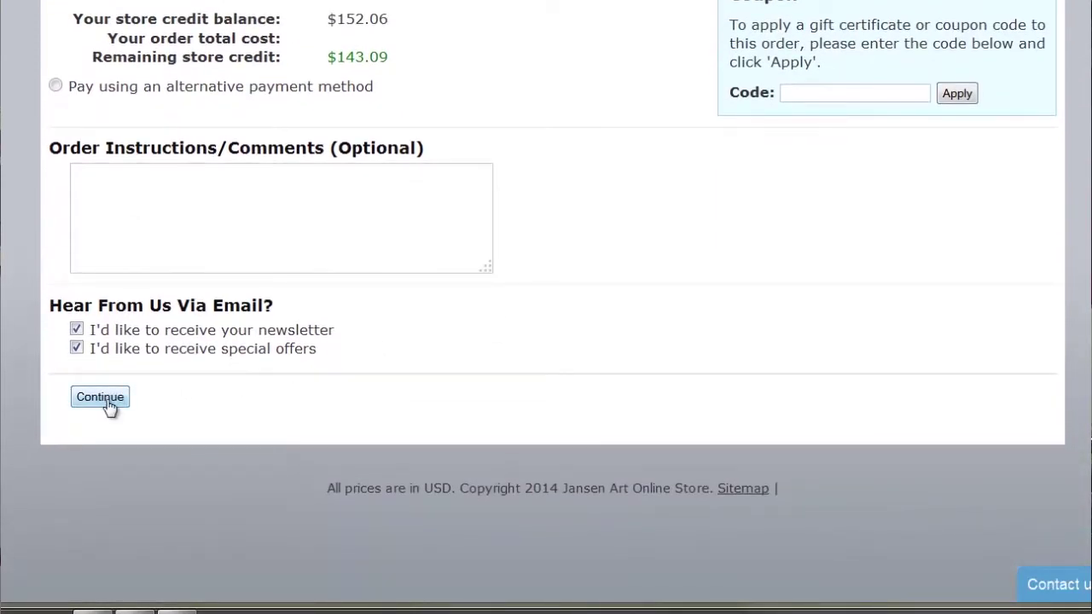
Submit order #21349 and open its Download Files page from Completed Orders
{"action": "left_click", "coordinate": [109, 406]}
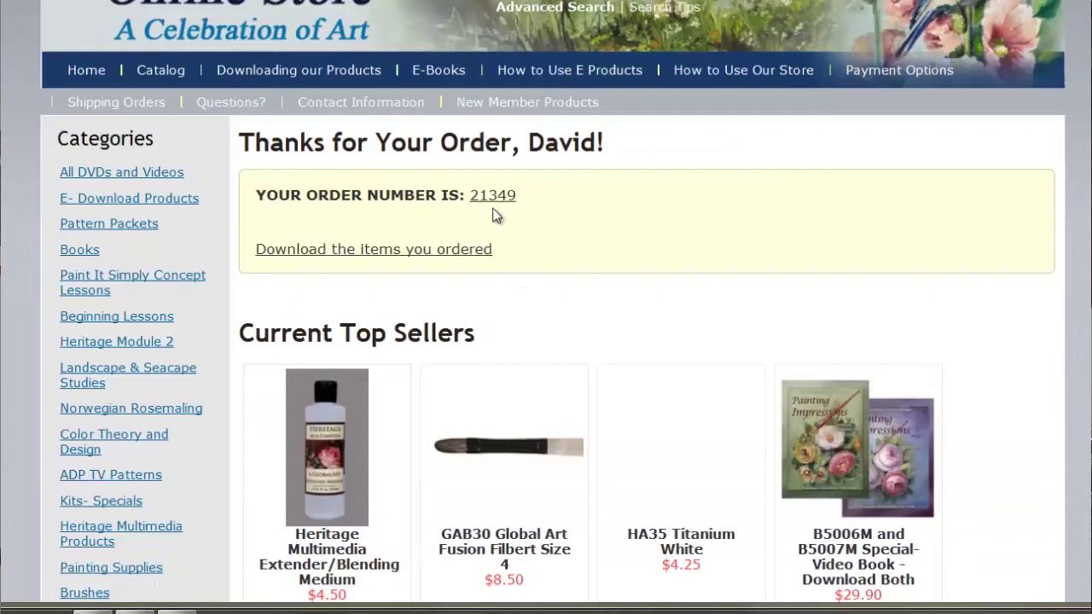
{"action": "left_click", "coordinate": [426, 258]}
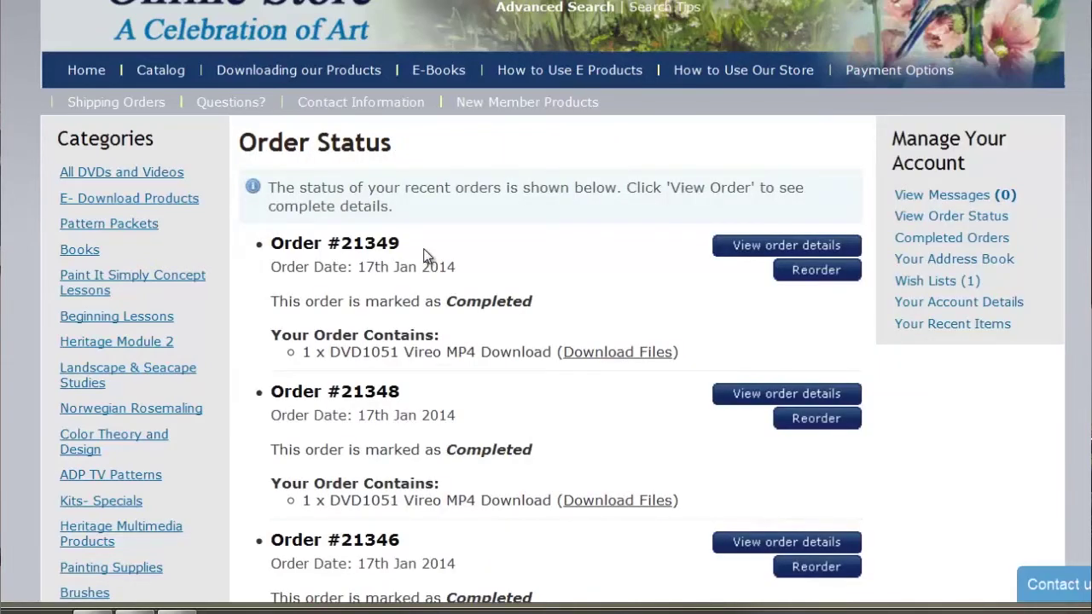
{"action": "scroll", "coordinate": [426, 256], "scroll_direction": "down", "scroll_amount": 3}
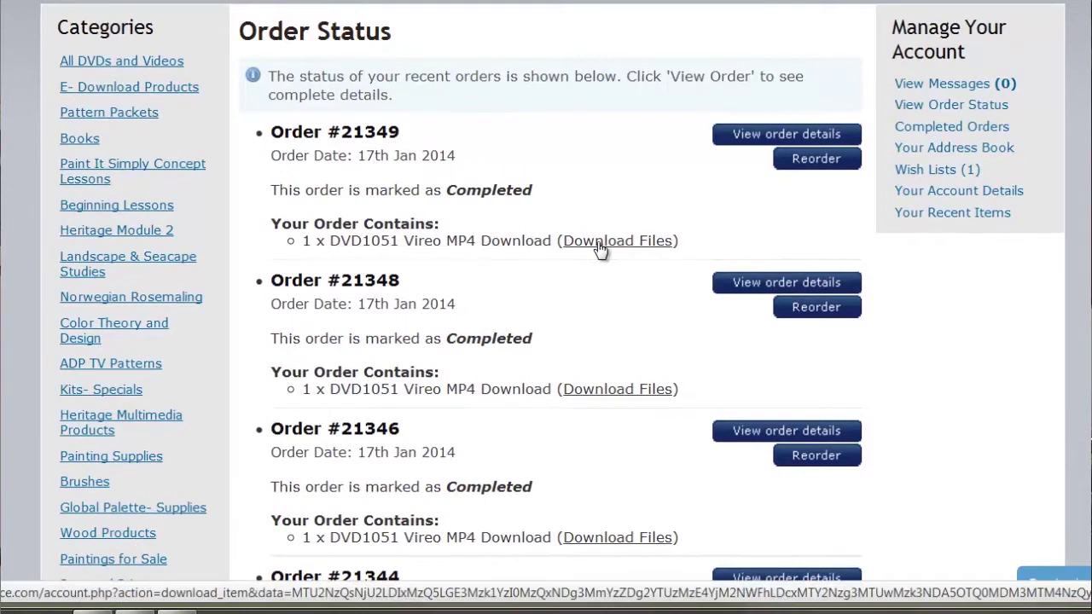
{"action": "left_click", "coordinate": [943, 128]}
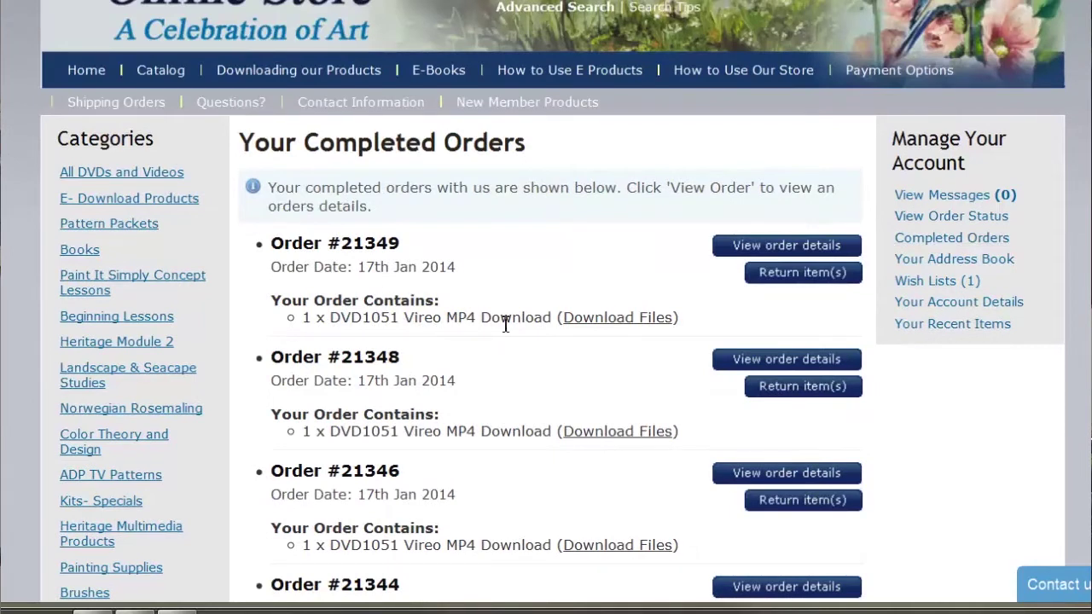
{"action": "left_click", "coordinate": [596, 318]}
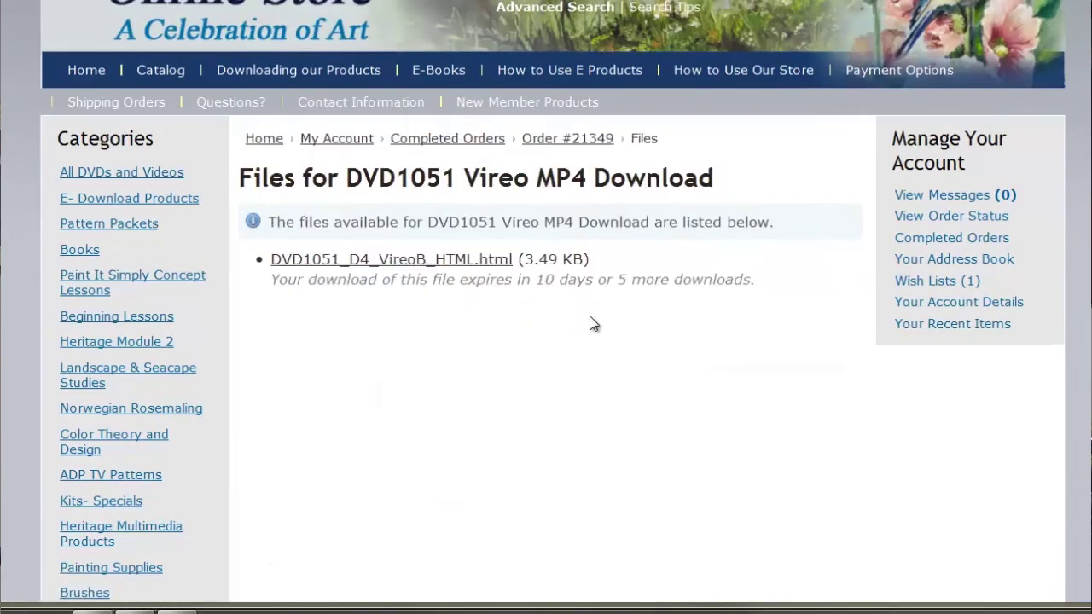
{"action": "scroll", "coordinate": [588, 323], "scroll_direction": "down", "scroll_amount": 2}
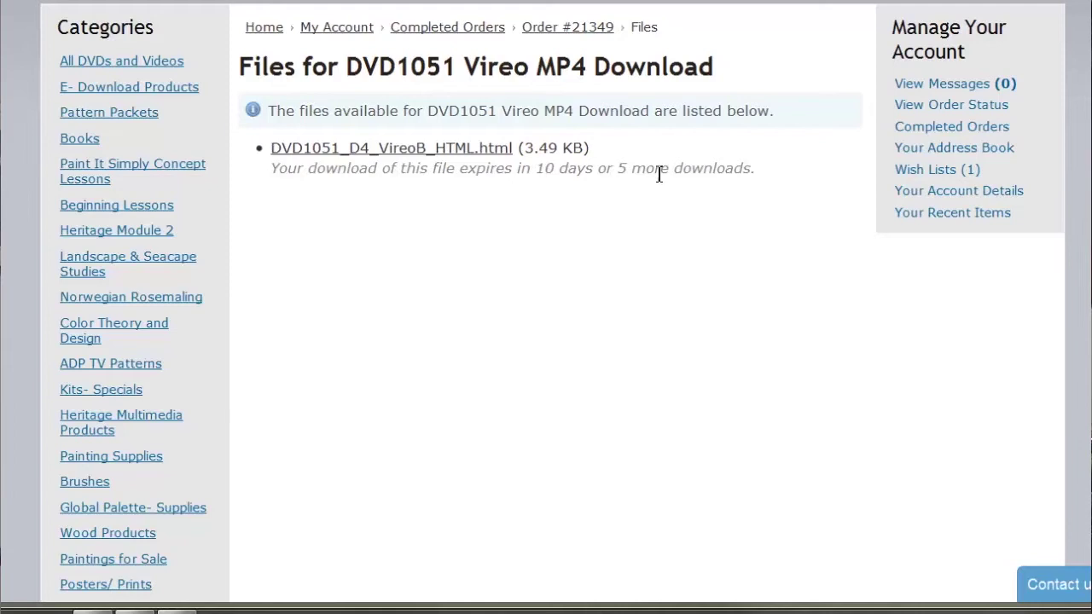
Open DVD1051_D4_VireoB_HTML.html in Firefox and scroll to the video and instructions download links
{"action": "left_click", "coordinate": [444, 154]}
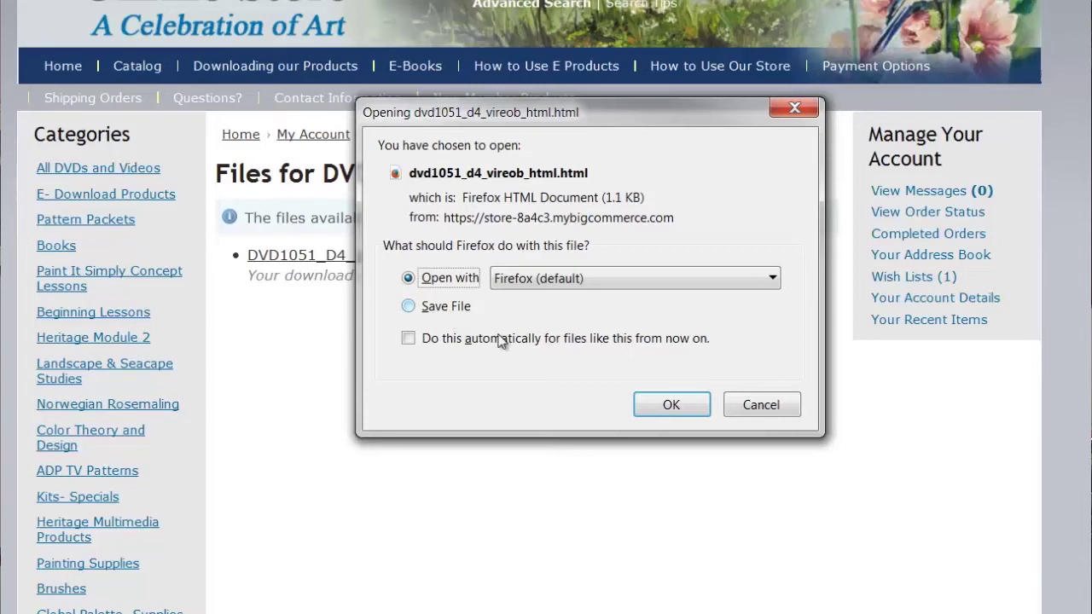
{"action": "left_click", "coordinate": [660, 409]}
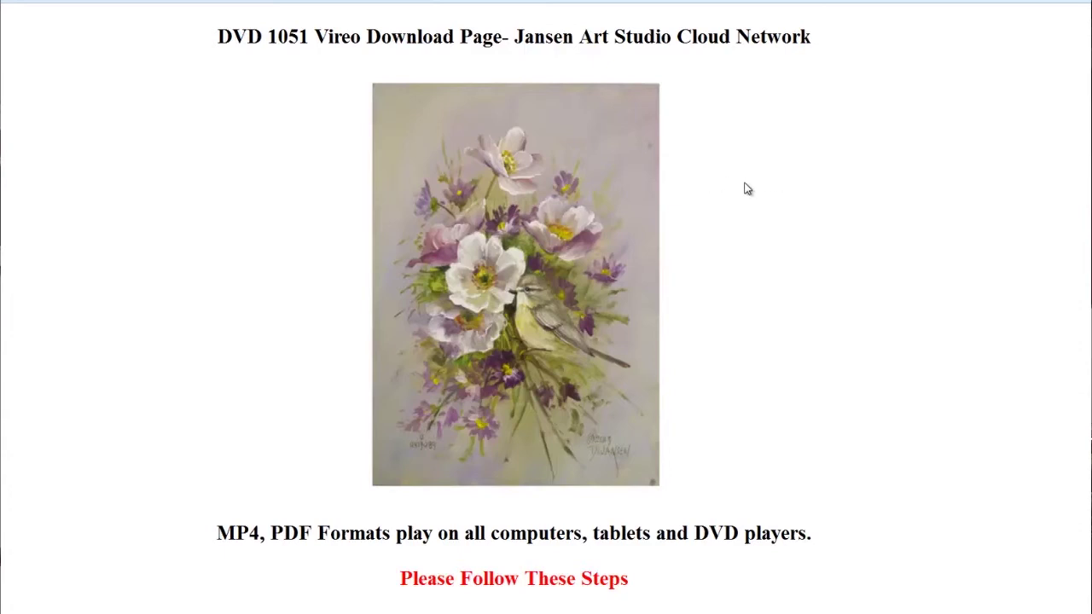
{"action": "scroll", "coordinate": [745, 188], "scroll_direction": "down", "scroll_amount": 5}
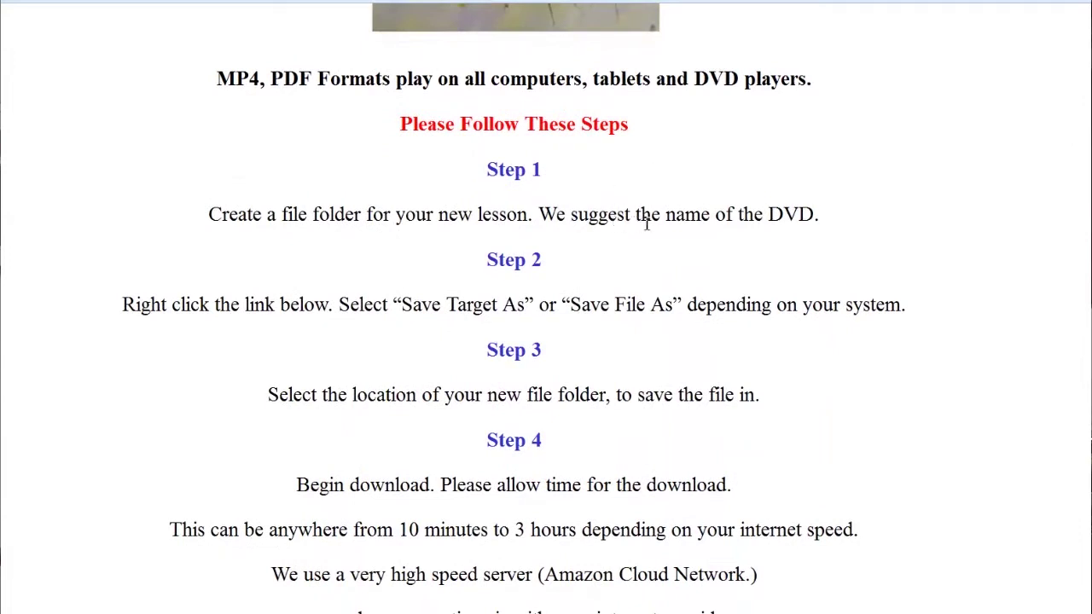
{"action": "scroll", "coordinate": [646, 224], "scroll_direction": "down", "scroll_amount": 4}
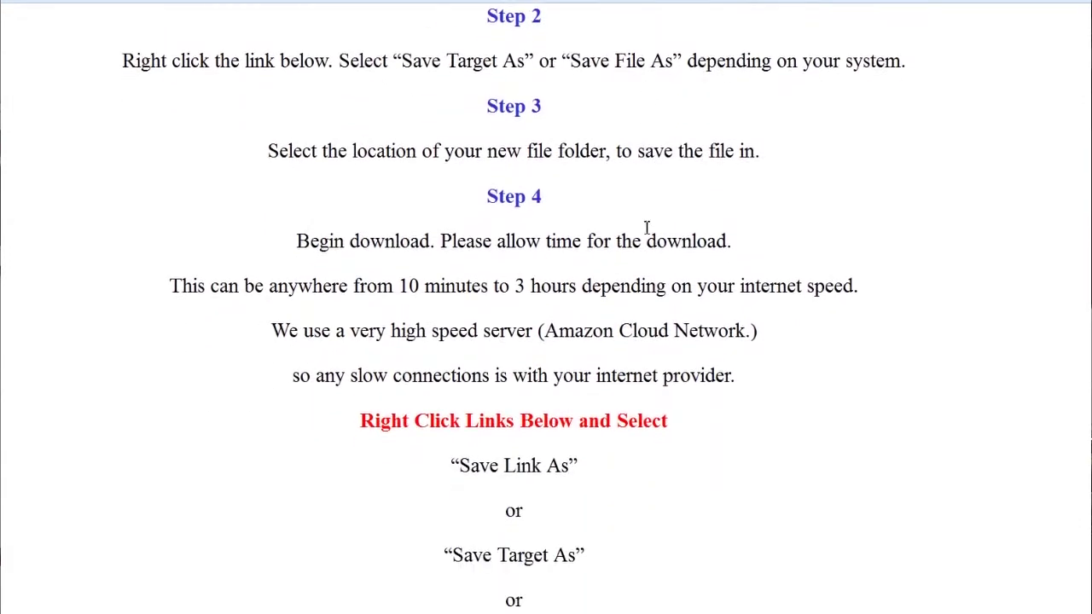
{"action": "scroll", "coordinate": [646, 235], "scroll_direction": "down", "scroll_amount": 4}
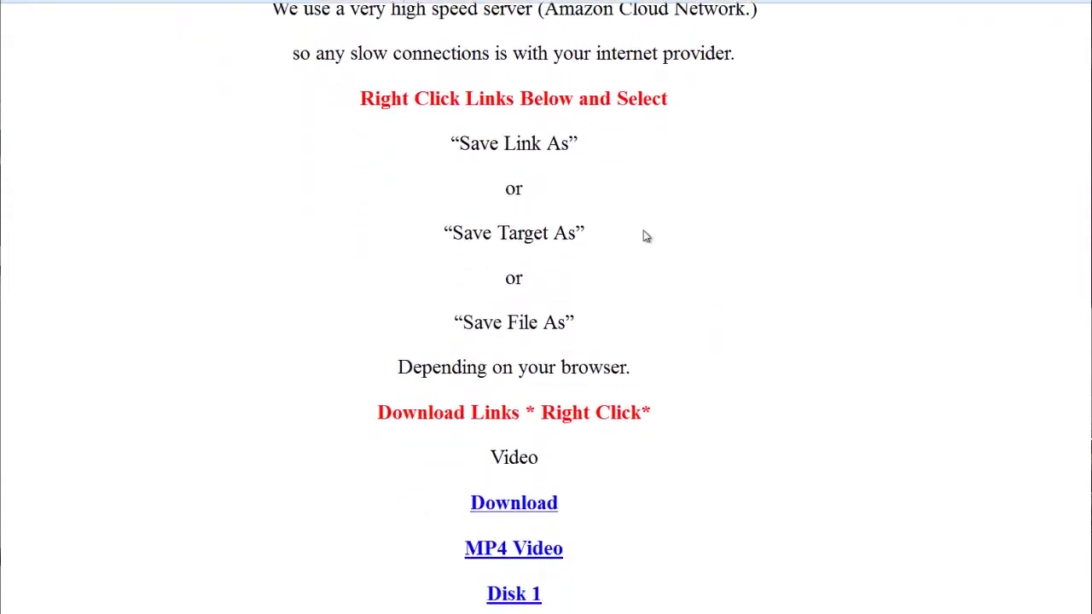
{"action": "scroll", "coordinate": [641, 232], "scroll_direction": "up", "scroll_amount": 1}
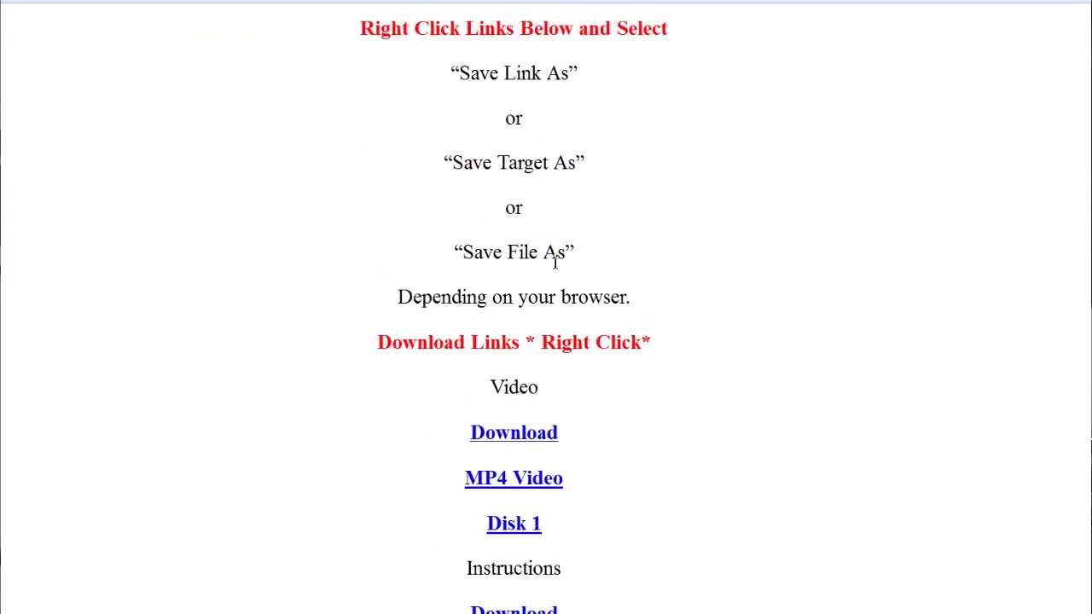
{"action": "scroll", "coordinate": [550, 263], "scroll_direction": "down", "scroll_amount": 2}
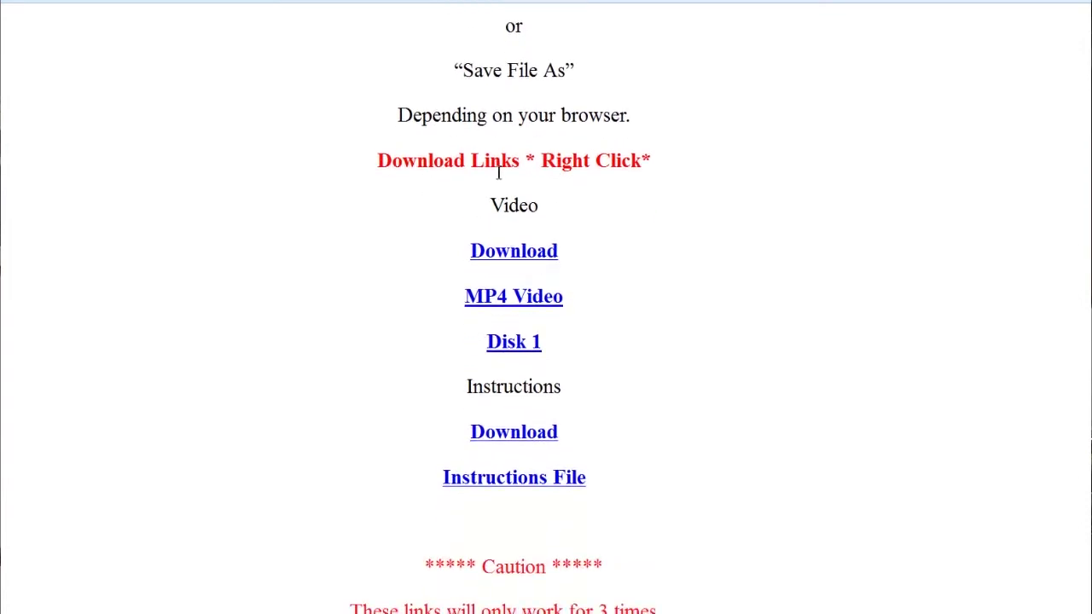
Save the MP4 Video link into the desktop's Downloads Jansen Art Studio folder
{"action": "right_click", "coordinate": [519, 305]}
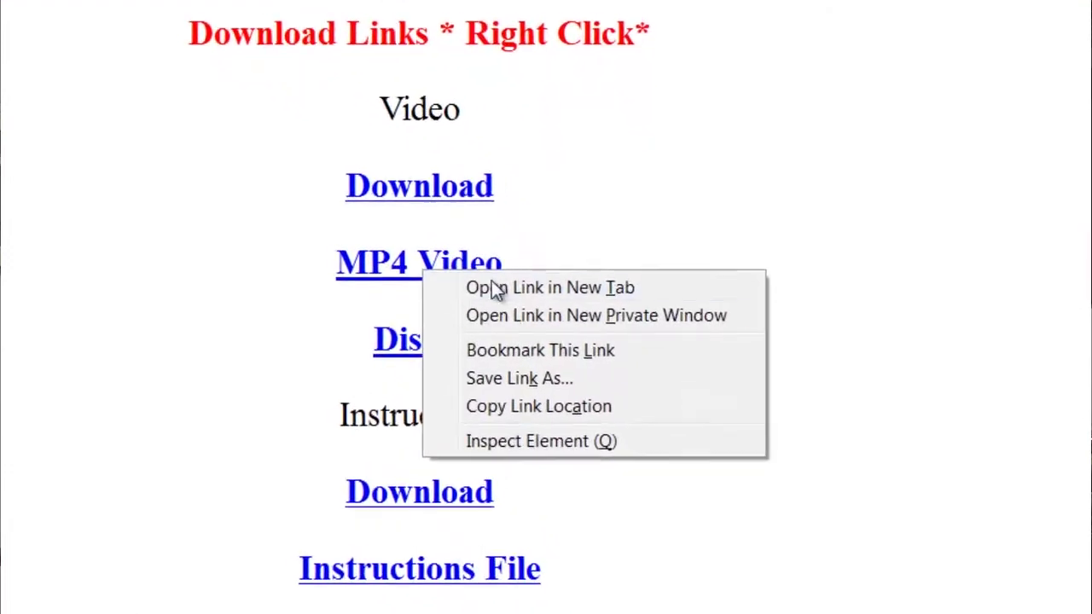
{"action": "left_click", "coordinate": [494, 379]}
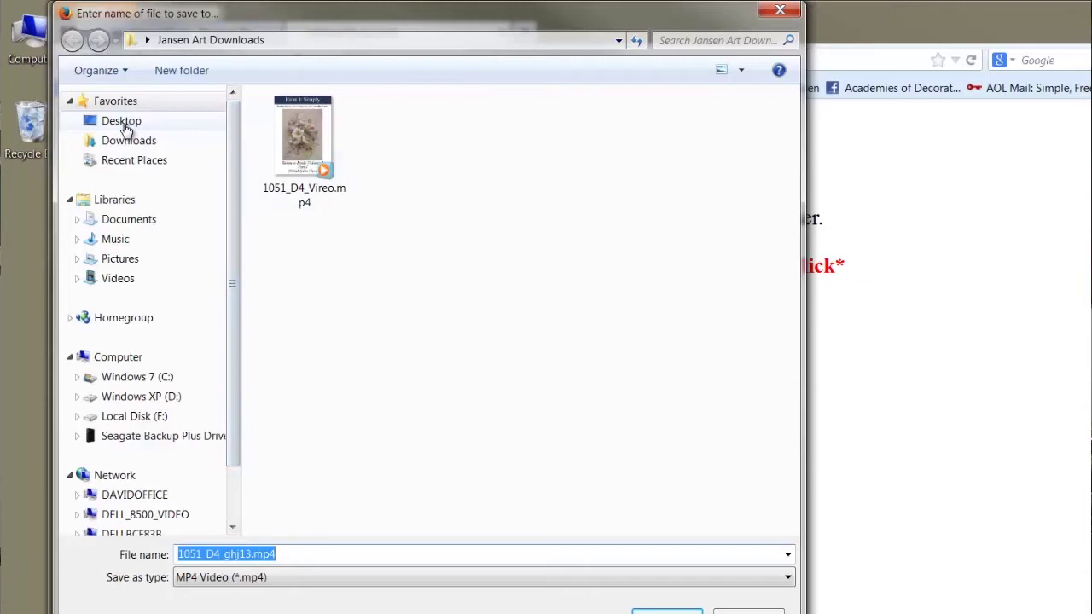
{"action": "left_click", "coordinate": [121, 122]}
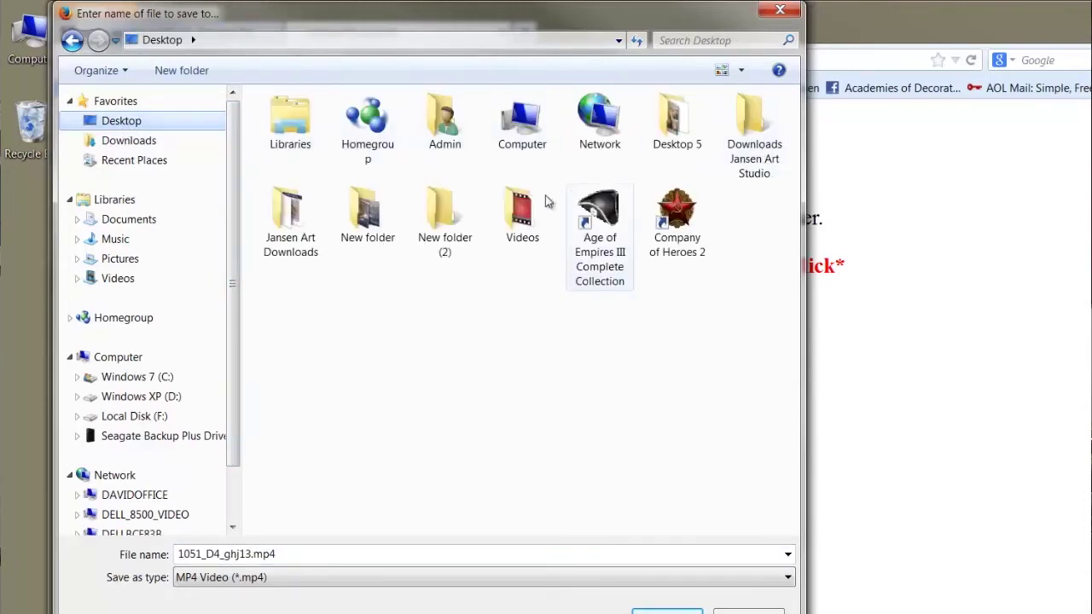
{"action": "left_click", "coordinate": [749, 179]}
{"action": "double_click", "coordinate": [750, 156]}
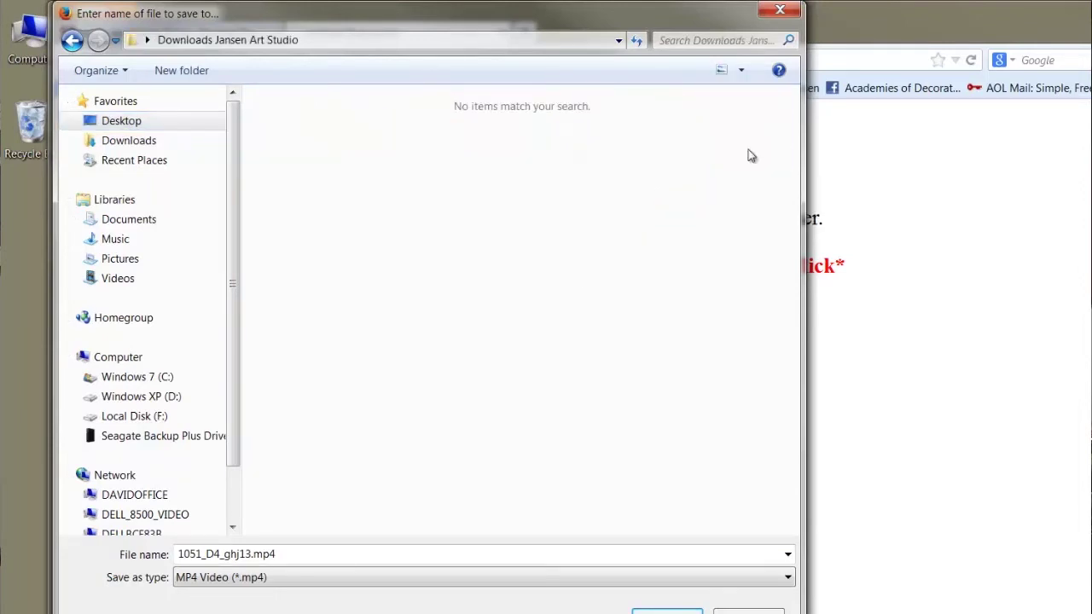
Rename the video file to 1051_D4_Vireo.mp4 and save it
{"action": "left_click", "coordinate": [254, 554]}
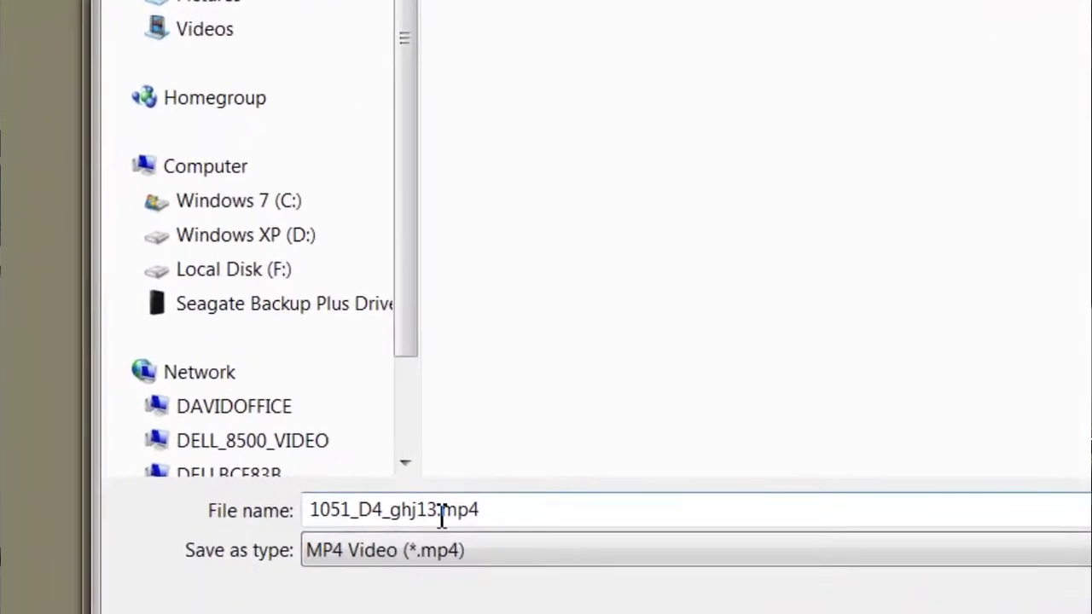
{"action": "double_click", "coordinate": [441, 517]}
{"action": "left_click", "coordinate": [440, 515]}
{"action": "left_click_drag", "start_coordinate": [440, 516], "coordinate": [411, 517]}
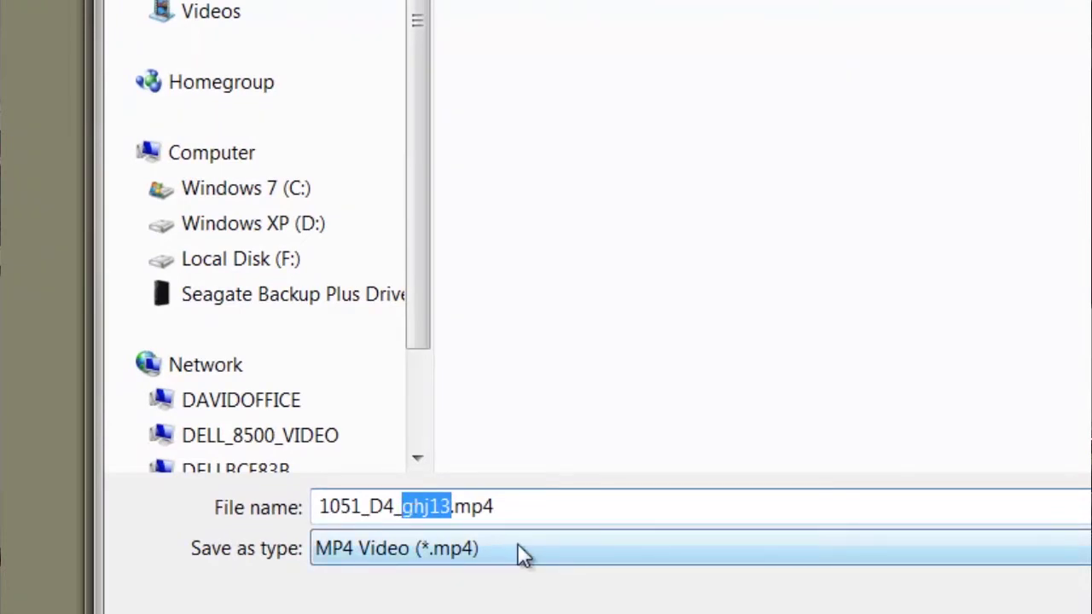
{"action": "type", "text": "Vireo"}
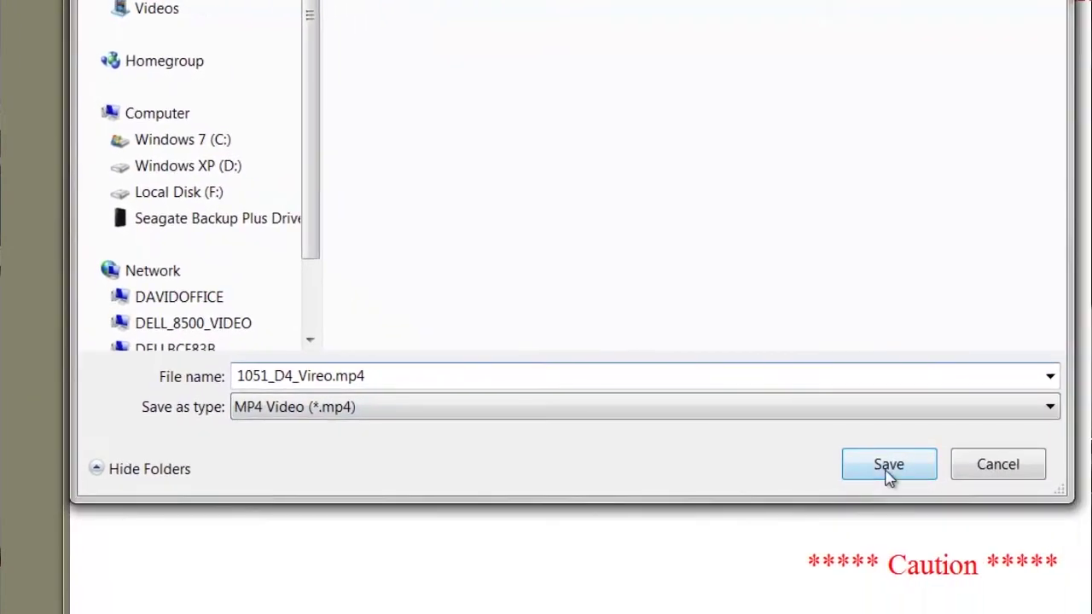
{"action": "left_click", "coordinate": [887, 470]}
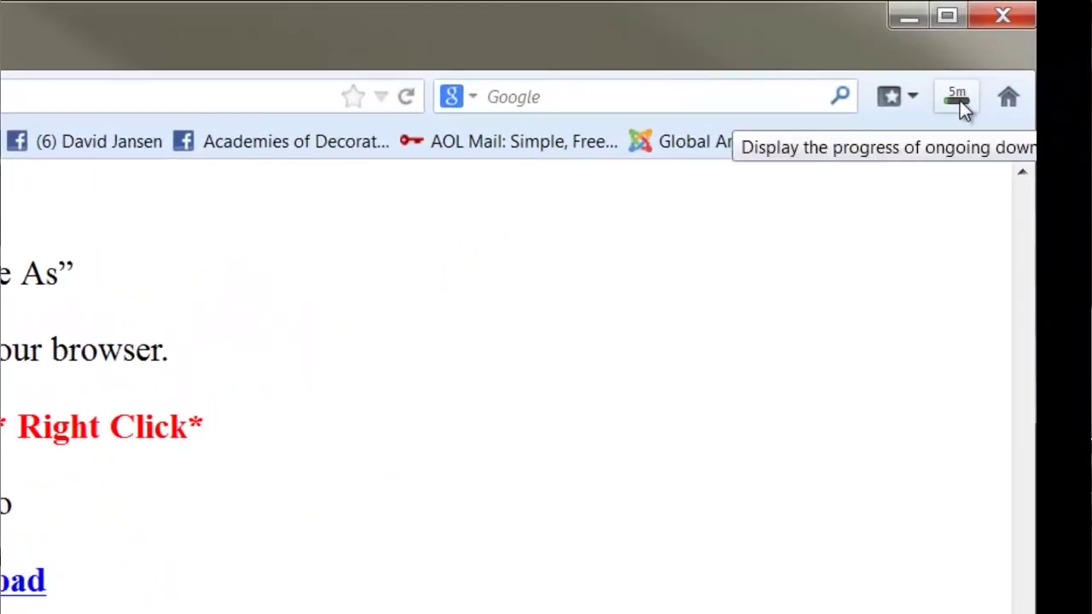
{"action": "left_click", "coordinate": [959, 99]}
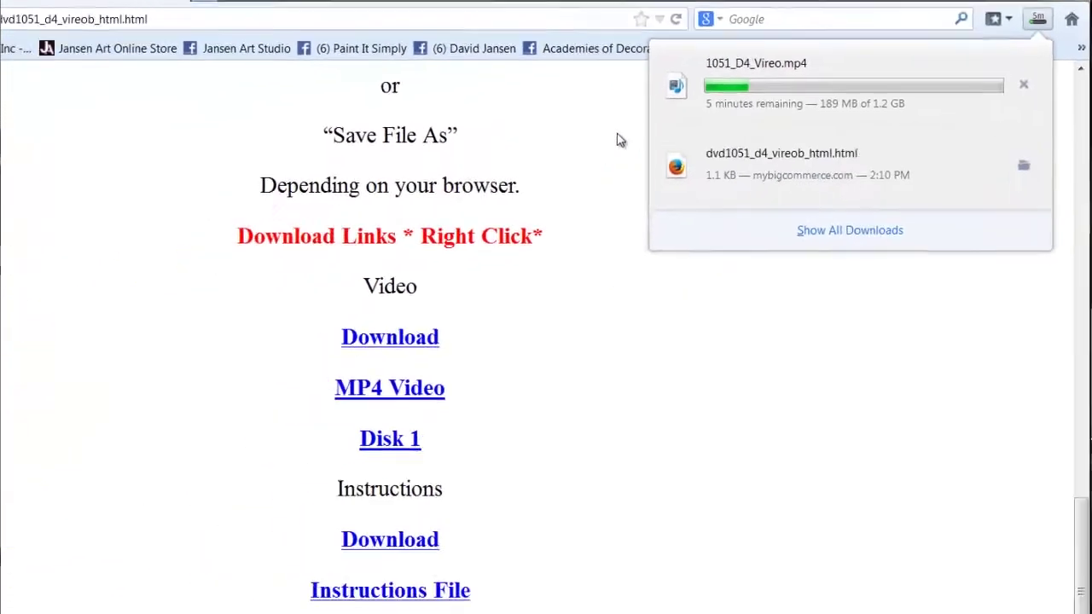
{"action": "left_click", "coordinate": [680, 112]}
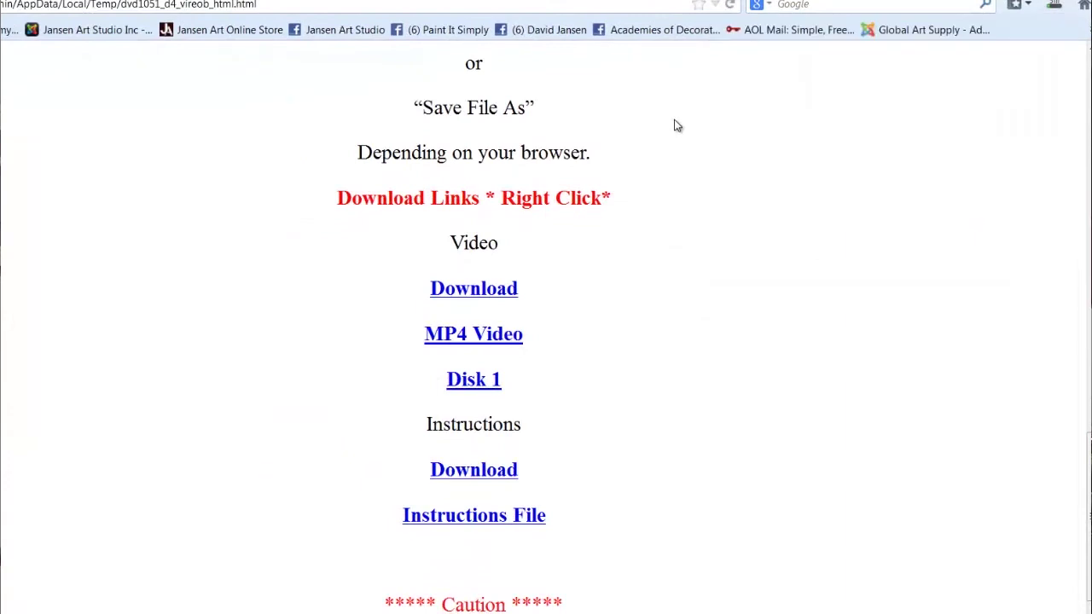
{"action": "scroll", "coordinate": [722, 120], "scroll_direction": "down", "scroll_amount": 2}
{"action": "scroll", "coordinate": [722, 124], "scroll_direction": "down", "scroll_amount": 2}
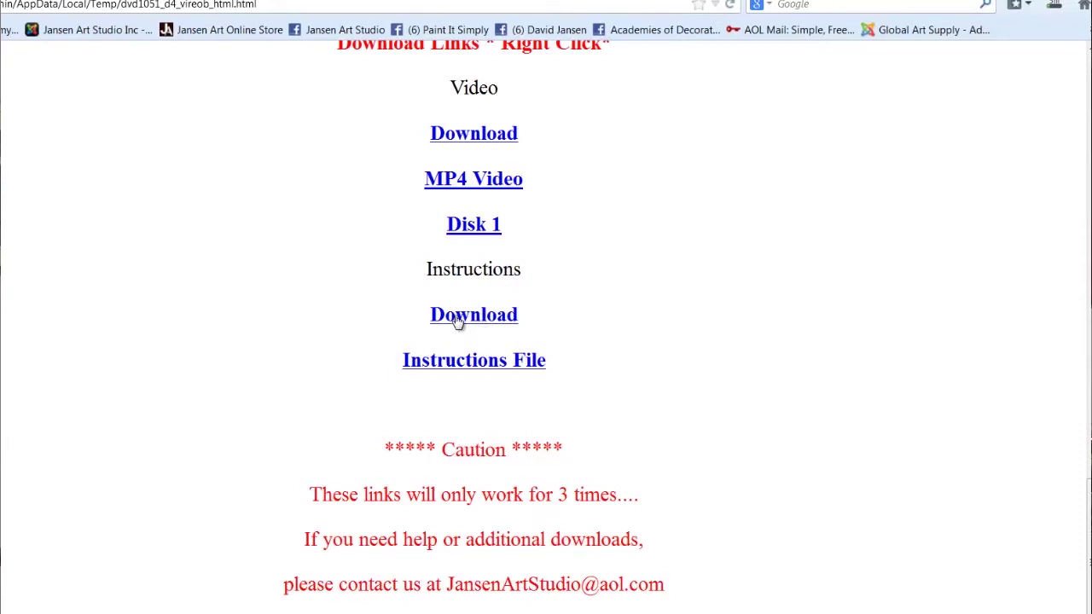
Save the instructions PDF as 1051_4_Lesson_Vireo.pdf and check it finished in the Downloads panel
{"action": "right_click", "coordinate": [458, 321]}
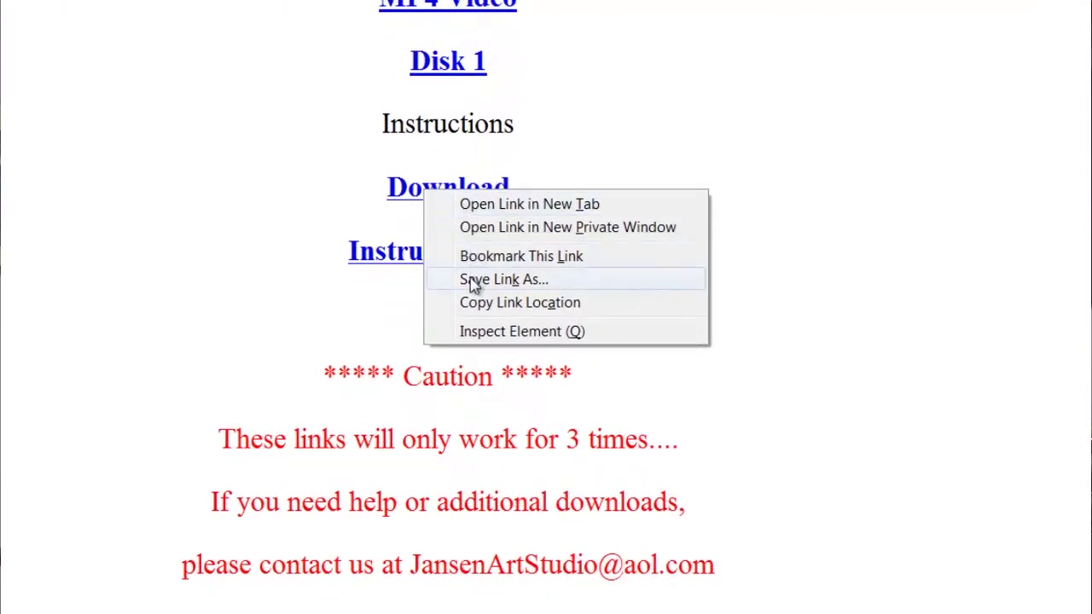
{"action": "left_click", "coordinate": [473, 286]}
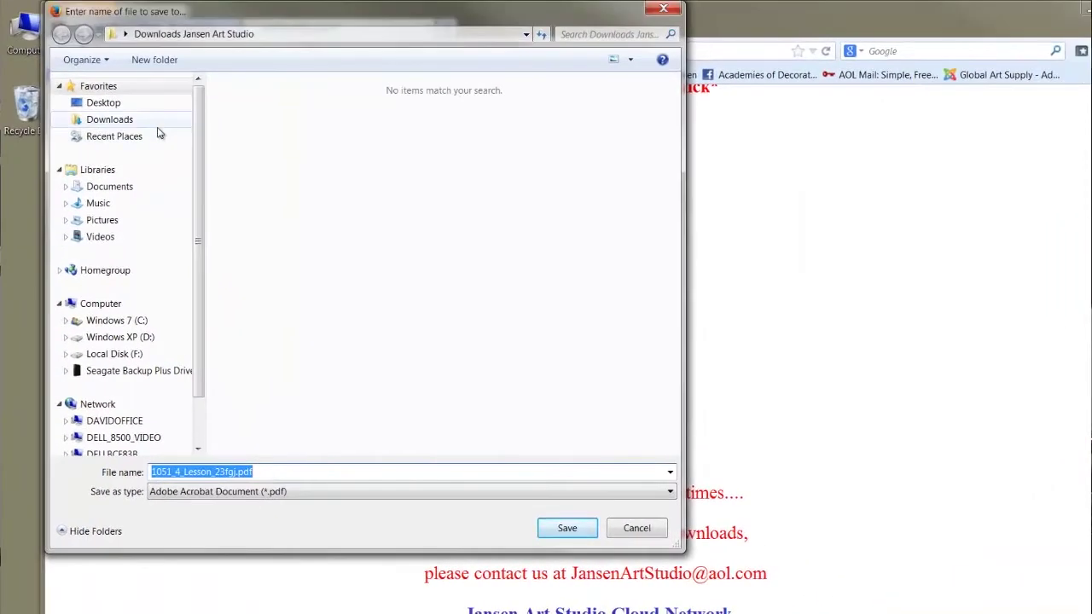
{"action": "left_click", "coordinate": [239, 474]}
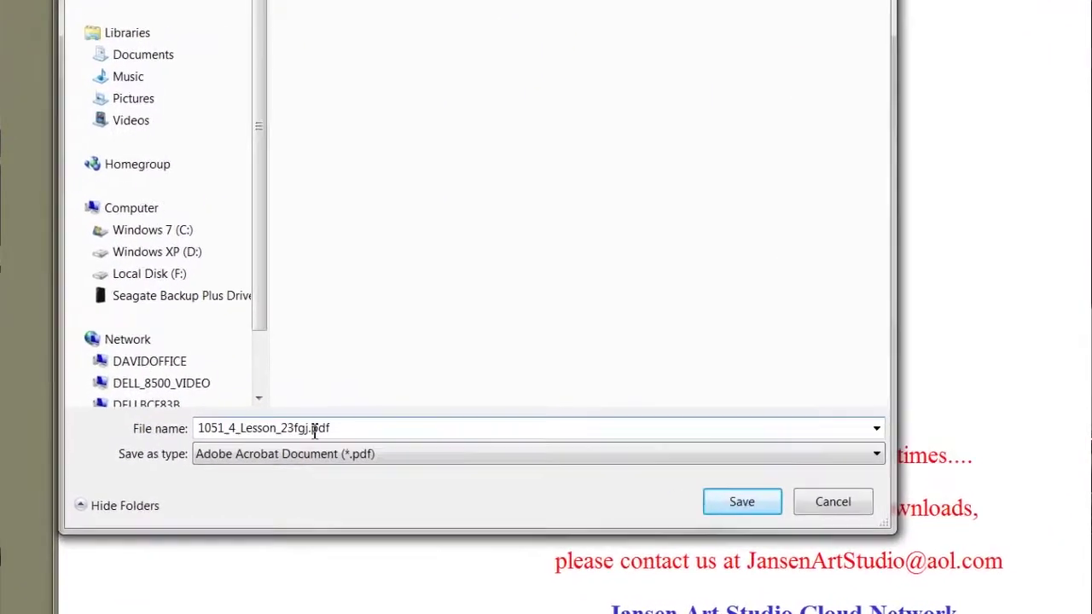
{"action": "left_click_drag", "start_coordinate": [346, 410], "coordinate": [321, 409]}
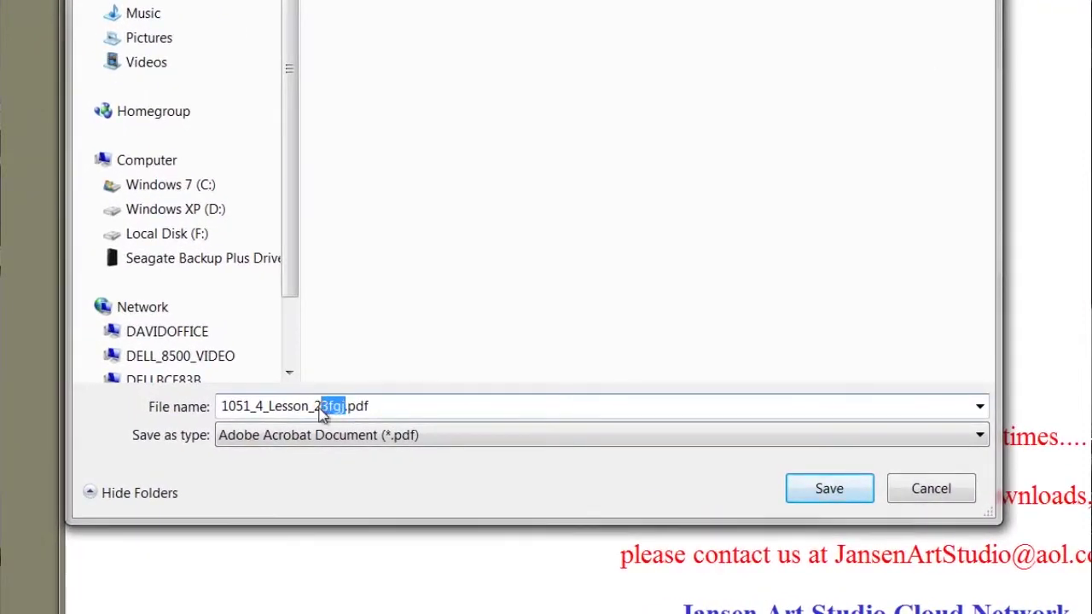
{"action": "key", "text": "BackSpace"}
{"action": "key", "text": "BackSpace"}
{"action": "type", "text": "Vireo"}
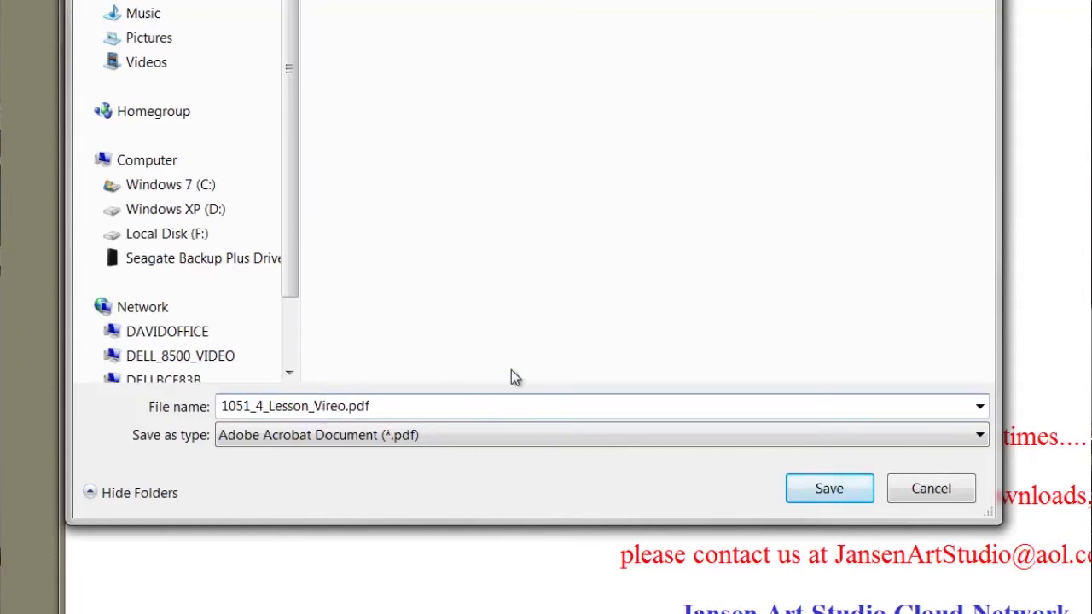
{"action": "left_click", "coordinate": [815, 494]}
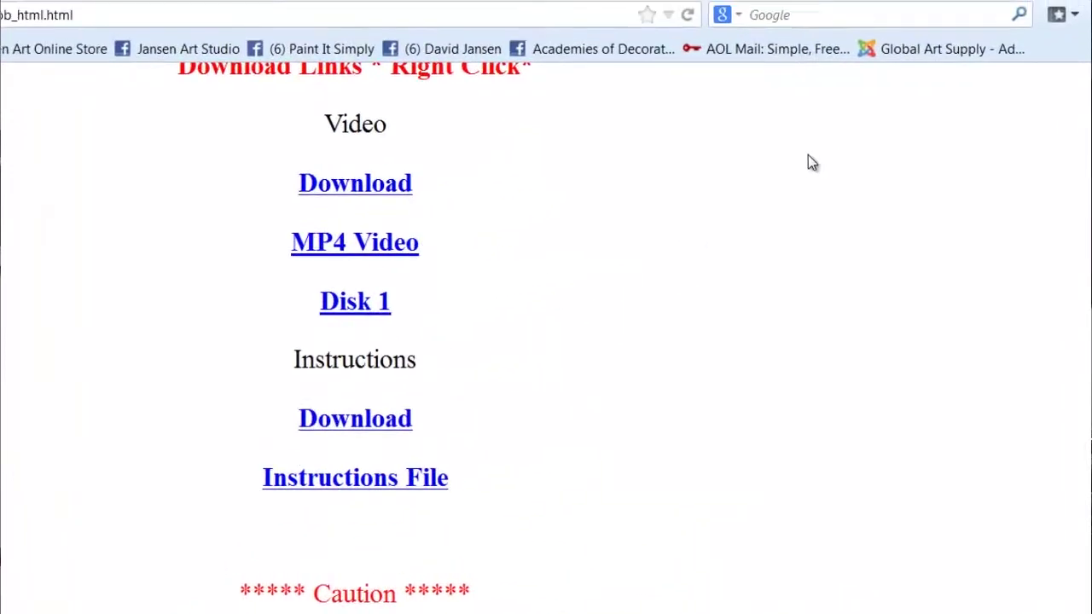
{"action": "left_click", "coordinate": [1014, 99]}
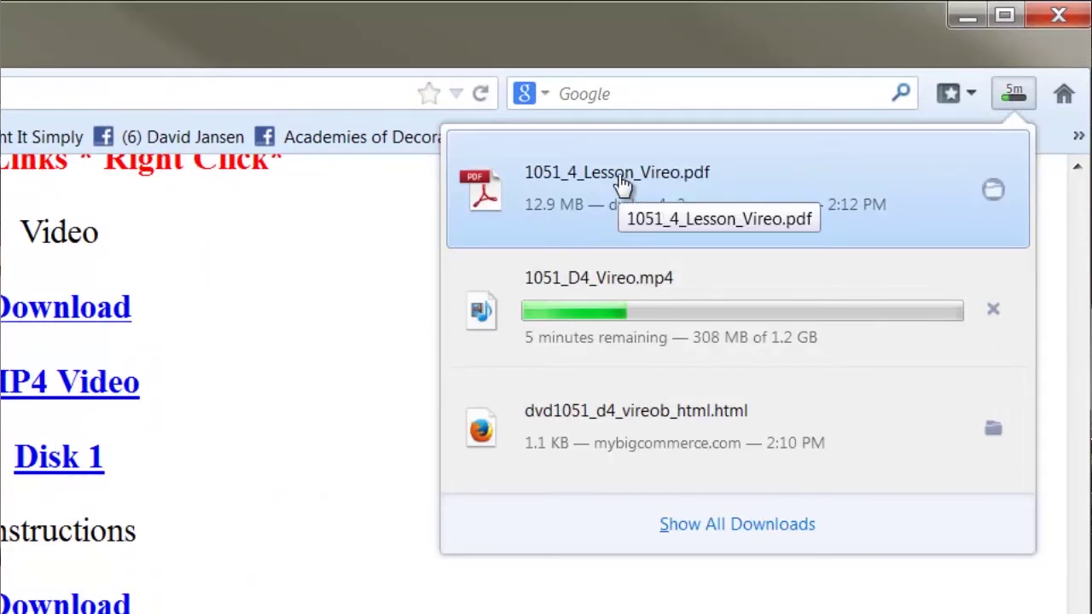
{"action": "left_click", "coordinate": [967, 23]}
Minimize Firefox and open the Downloads Jansen Art Studio folder from the desktop
{"action": "left_click", "coordinate": [965, 22]}
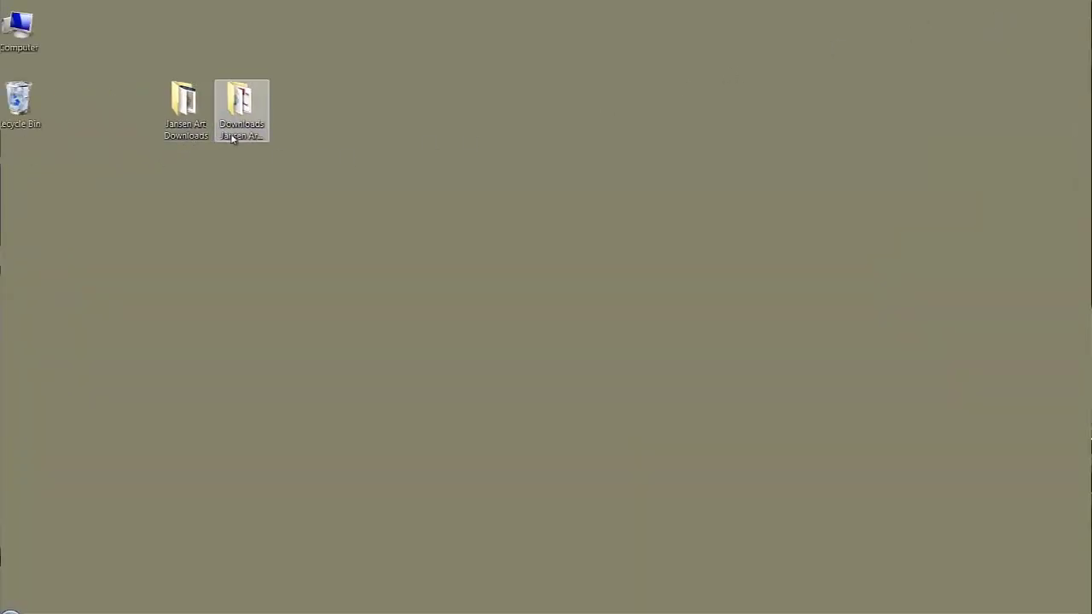
{"action": "double_click", "coordinate": [241, 128]}
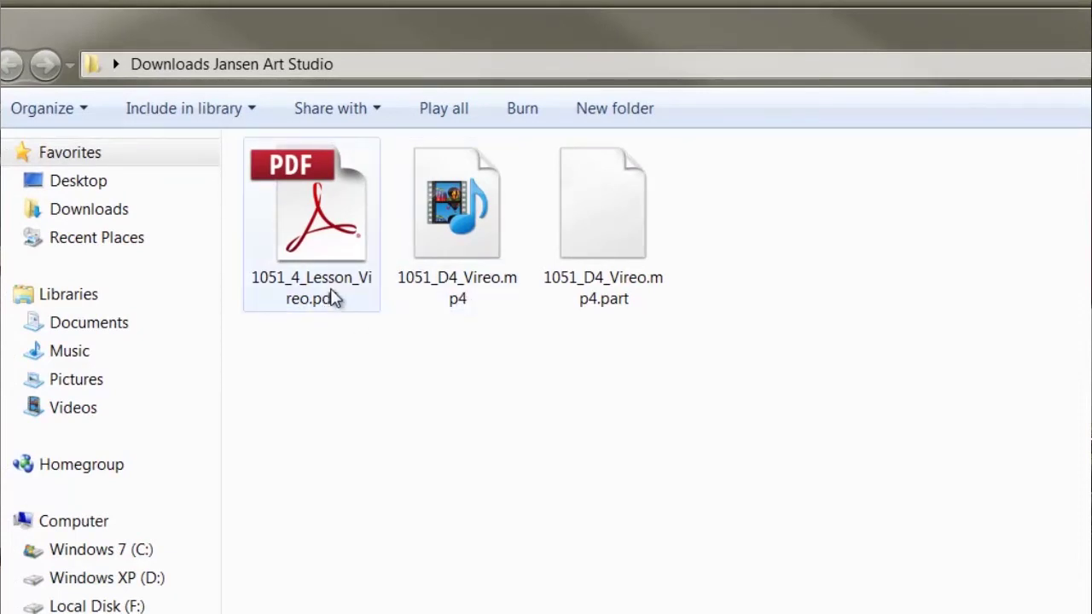
Open 1051_4_Lesson_Vireo.pdf in Adobe Reader and set the zoom to 78.3%
{"action": "double_click", "coordinate": [335, 271]}
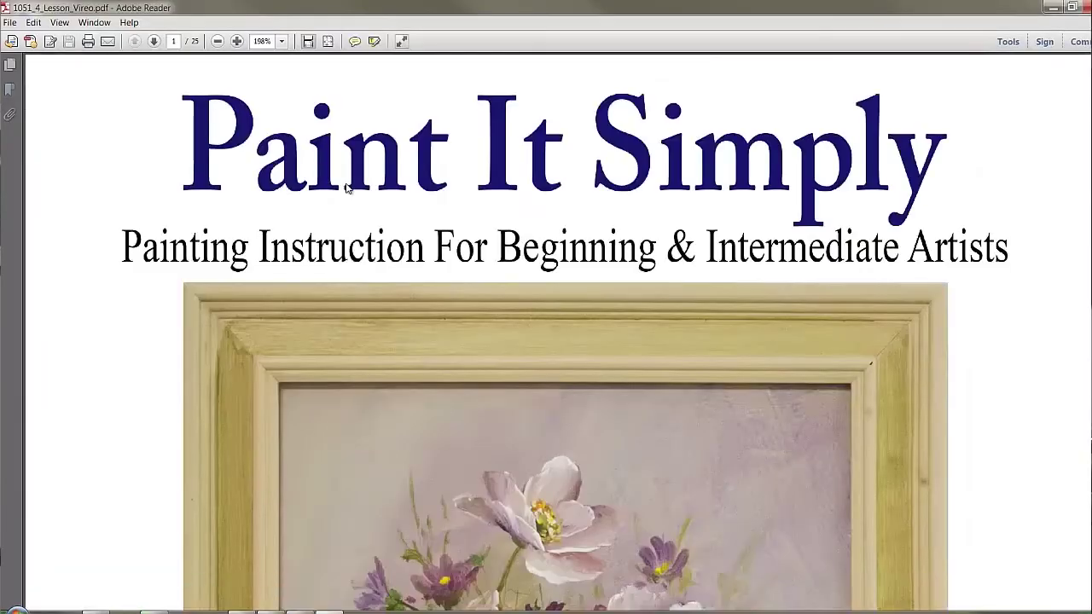
{"action": "left_click", "coordinate": [218, 43]}
{"action": "left_click", "coordinate": [217, 42]}
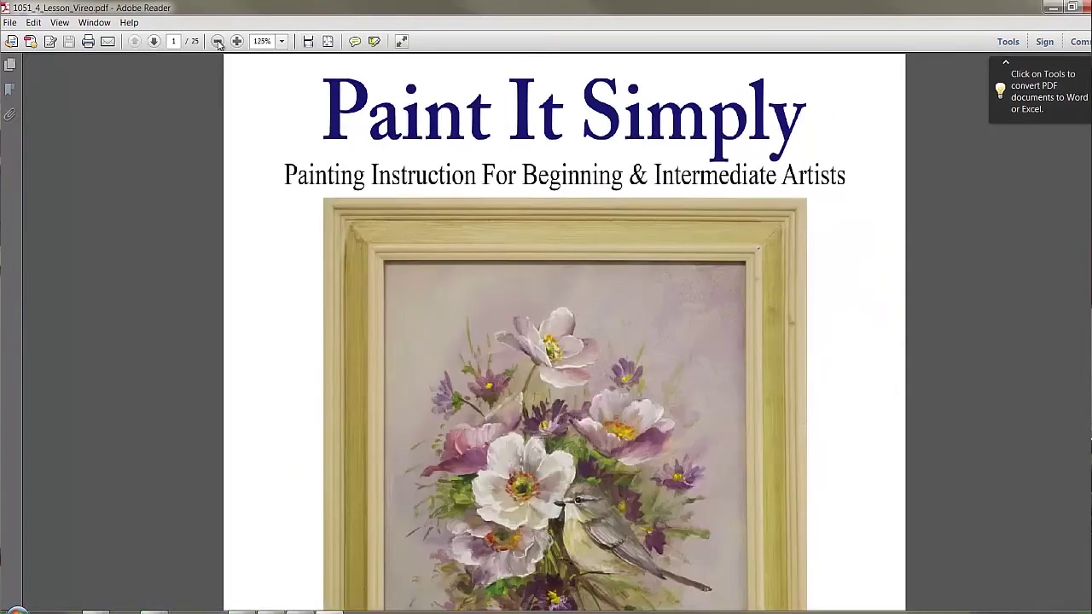
{"action": "left_click", "coordinate": [218, 43]}
{"action": "left_click", "coordinate": [217, 42]}
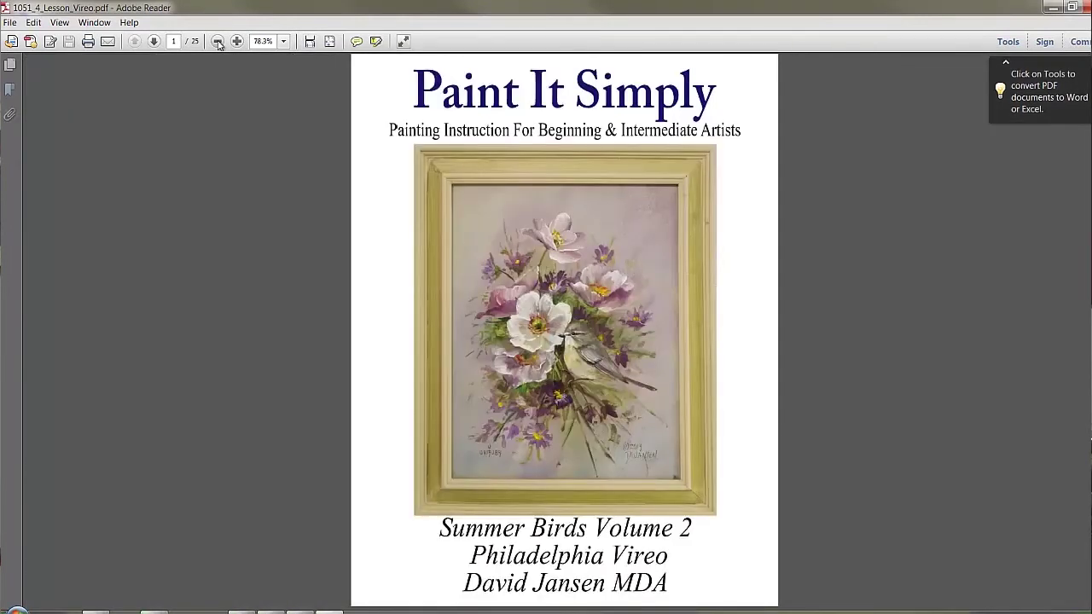
{"action": "left_click", "coordinate": [218, 42]}
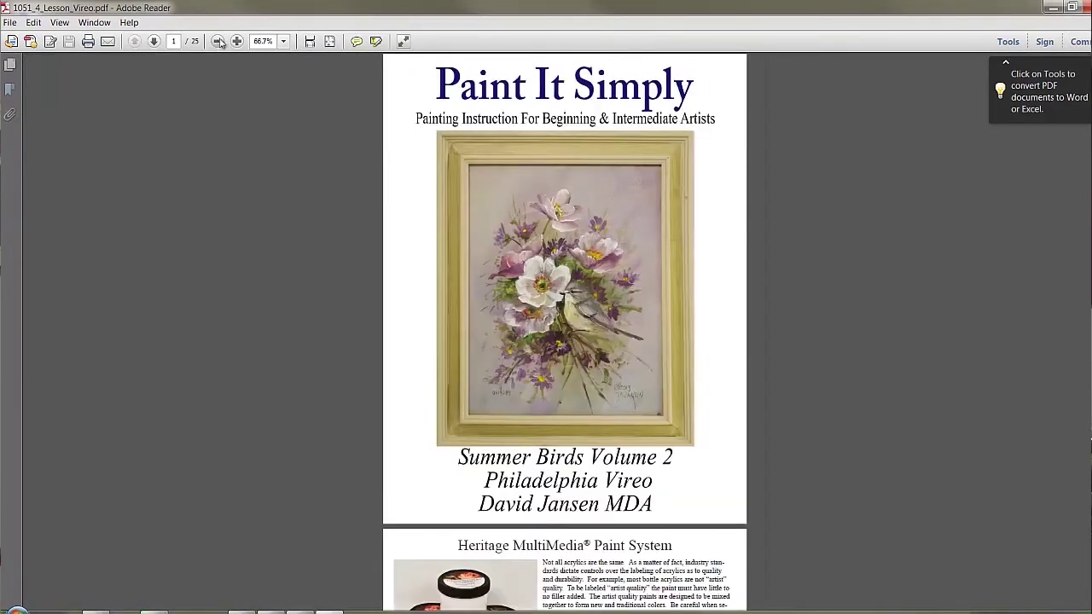
{"action": "left_click", "coordinate": [237, 41]}
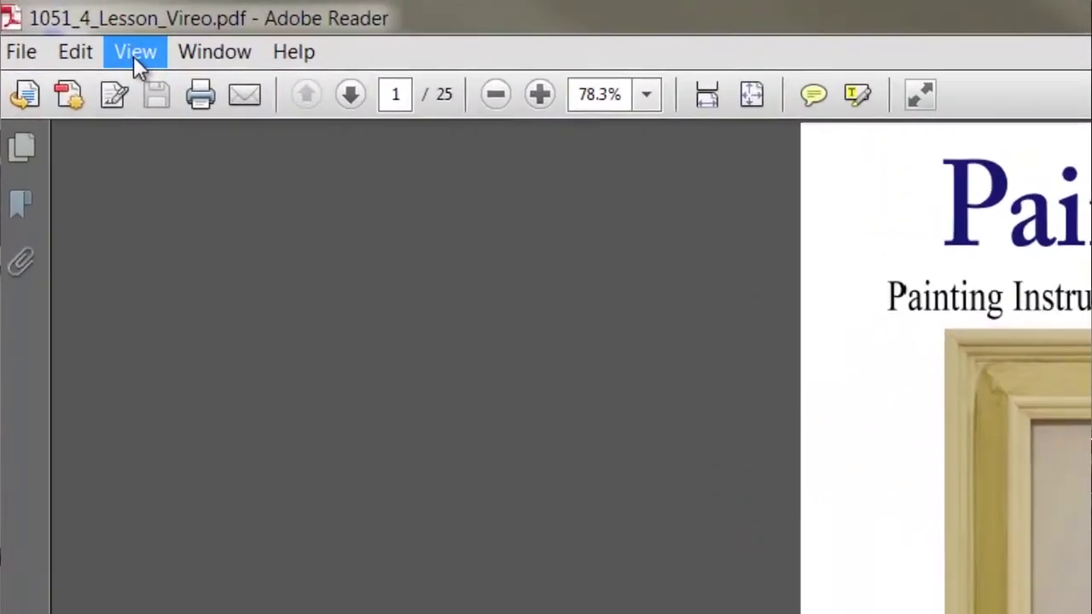
Switch to Two Page View, page through to pages 7 and 8, then minimize Reader
{"action": "left_click", "coordinate": [133, 55]}
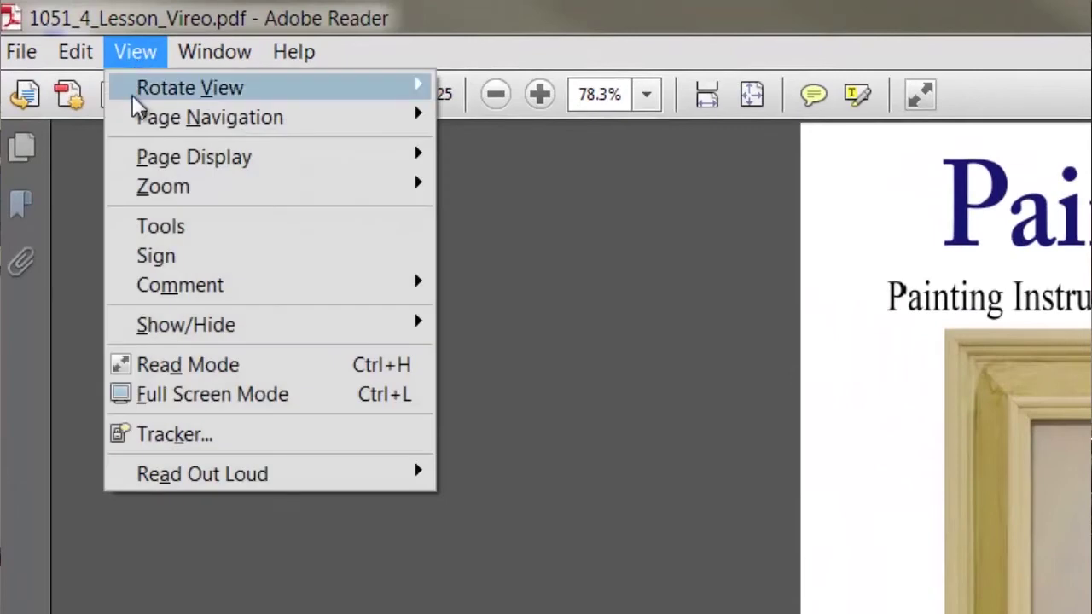
{"action": "mouse_move", "coordinate": [217, 171]}
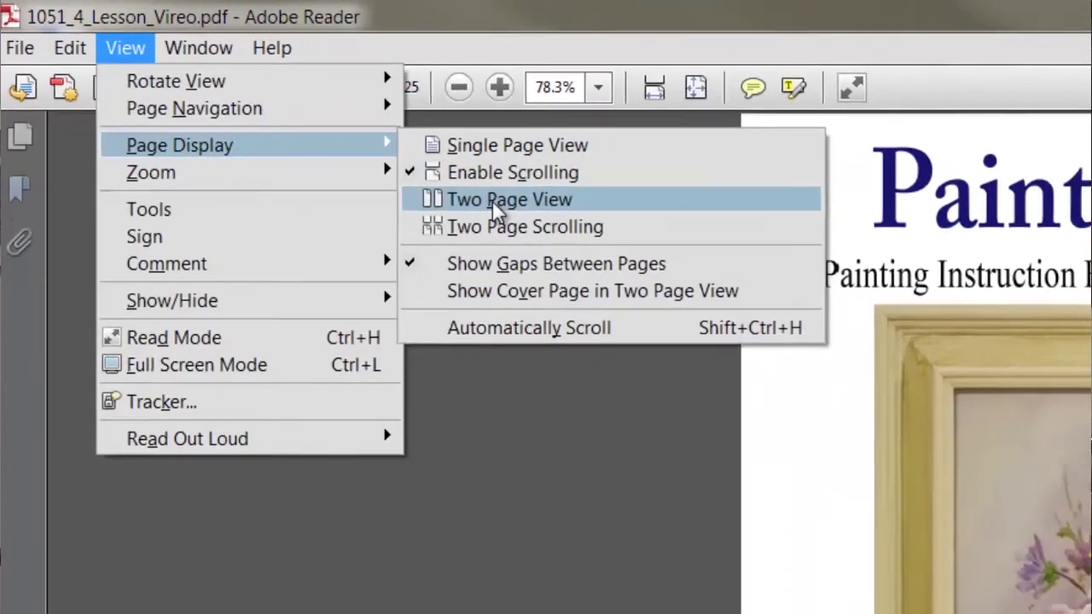
{"action": "left_click", "coordinate": [534, 216]}
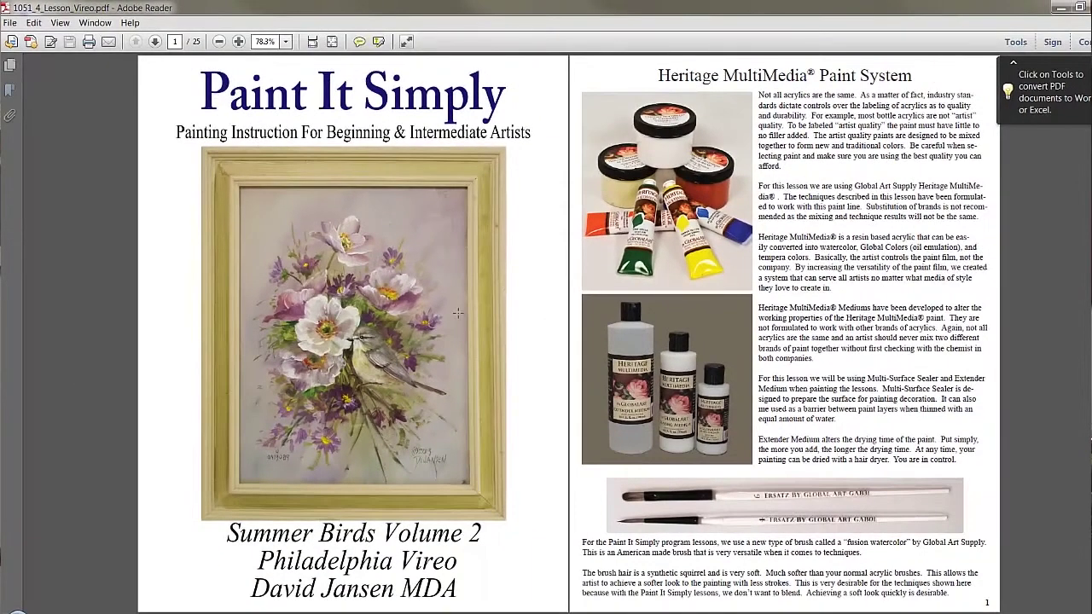
{"action": "left_click", "coordinate": [156, 42]}
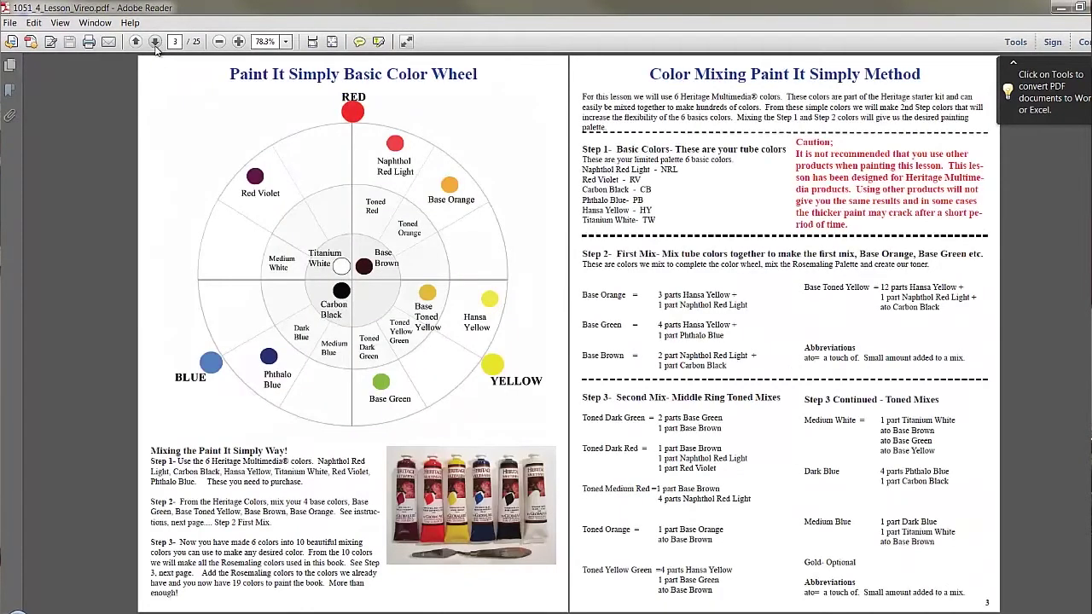
{"action": "left_click", "coordinate": [156, 45]}
{"action": "left_click", "coordinate": [155, 44]}
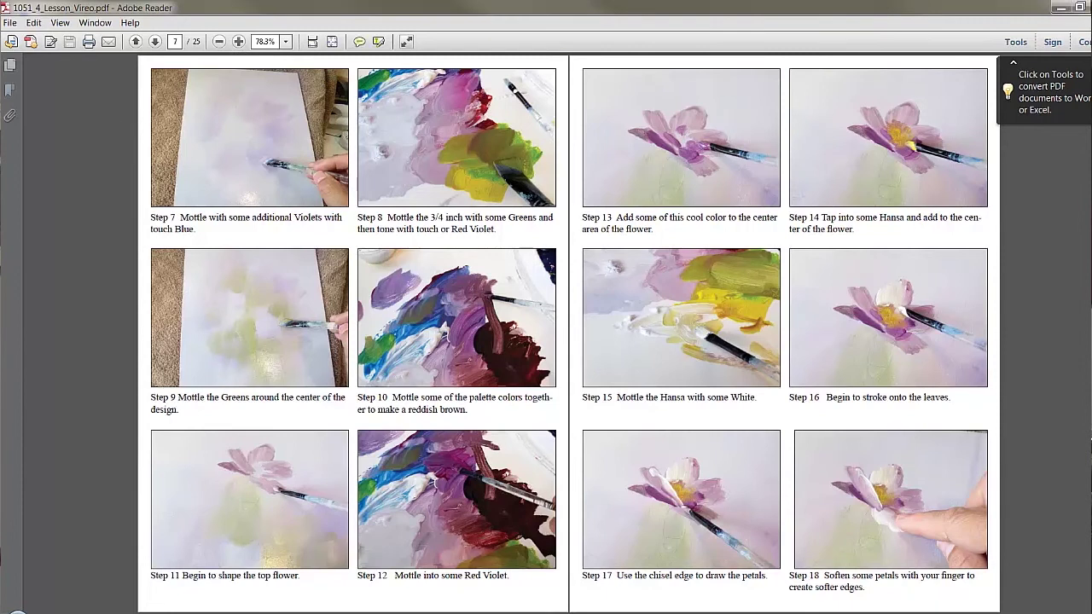
{"action": "left_click", "coordinate": [1060, 11]}
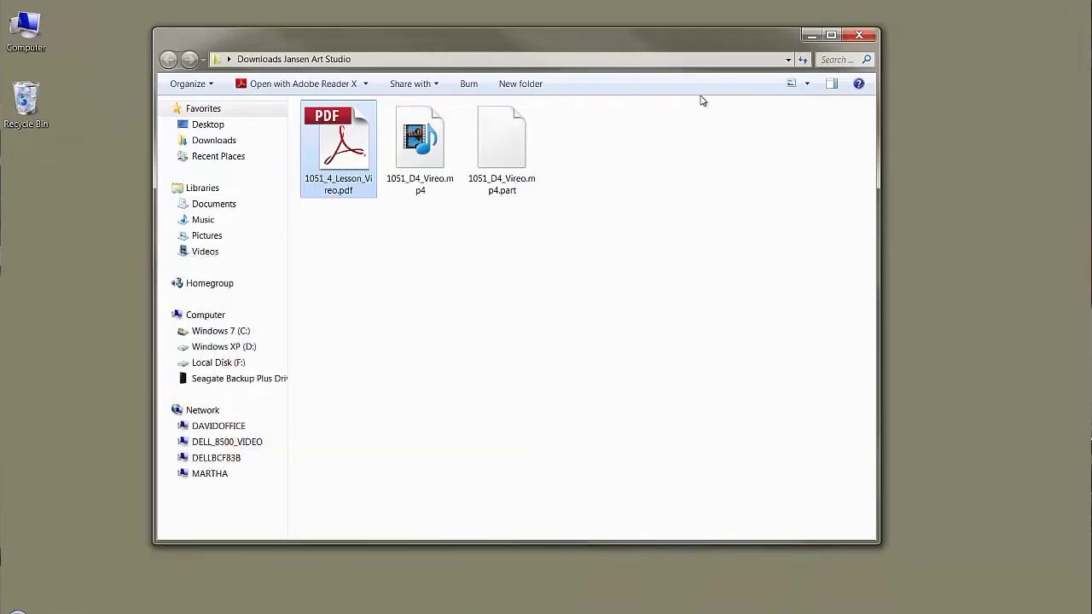
Open the Jansen Art Downloads folder from the desktop and view its files as Extra large icons
{"action": "left_click", "coordinate": [811, 37]}
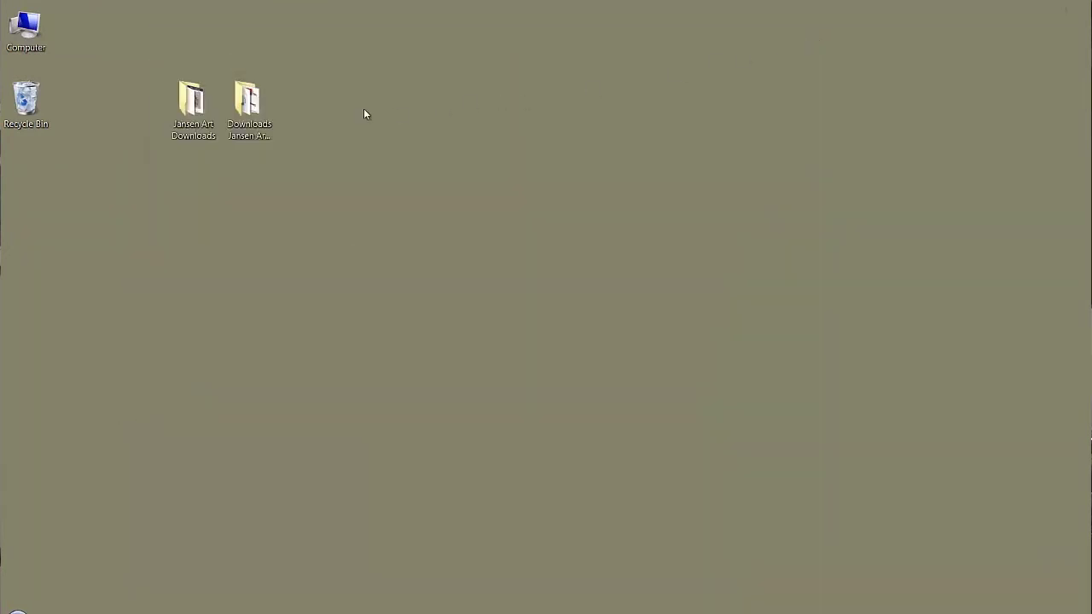
{"action": "double_click", "coordinate": [195, 115]}
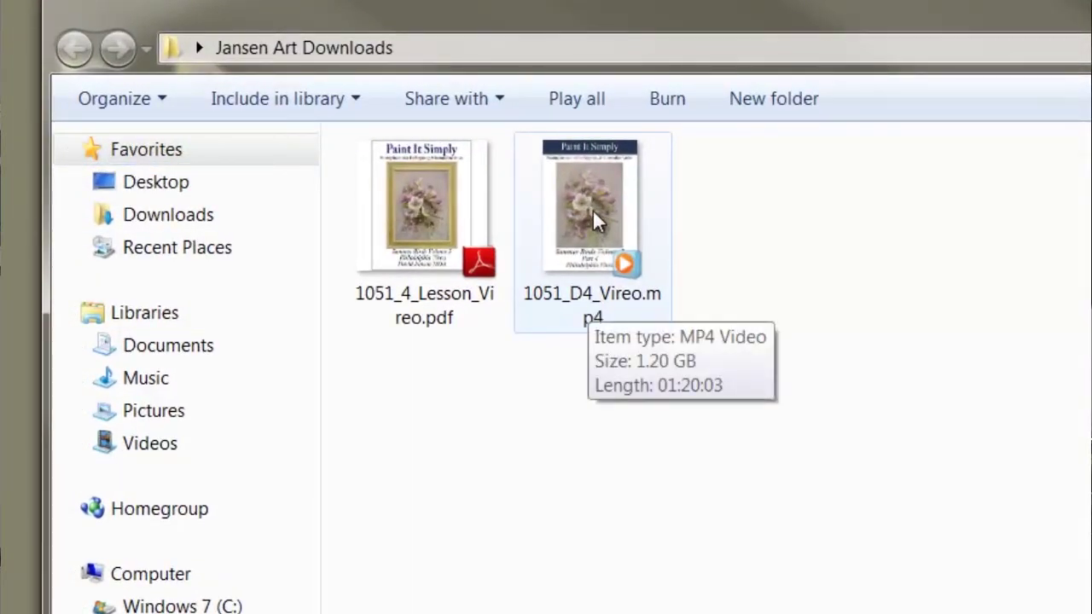
{"action": "right_click", "coordinate": [563, 334]}
{"action": "mouse_move", "coordinate": [749, 354]}
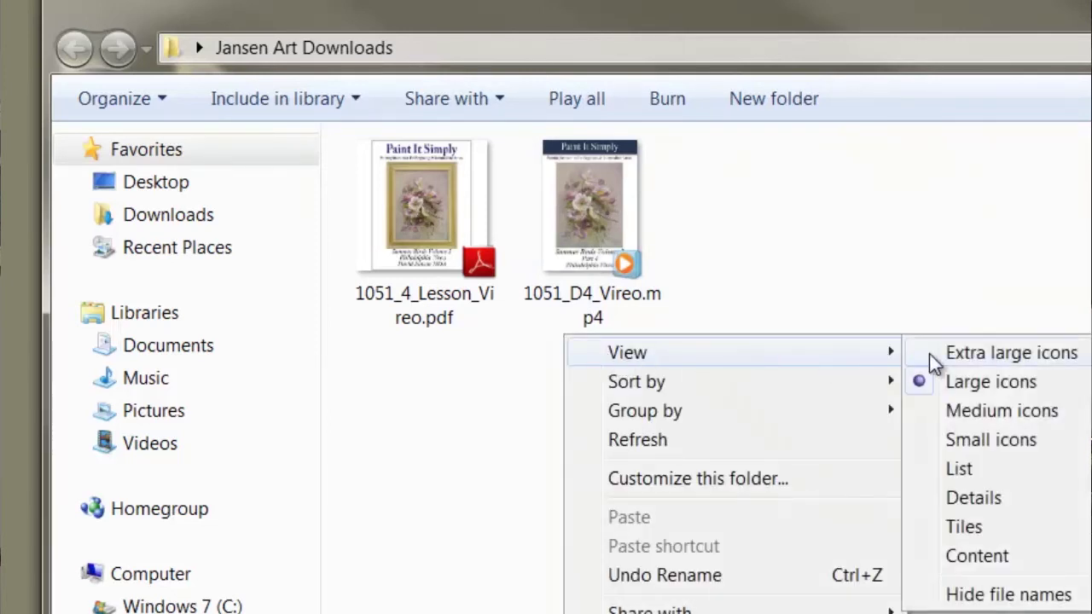
{"action": "left_click", "coordinate": [968, 361]}
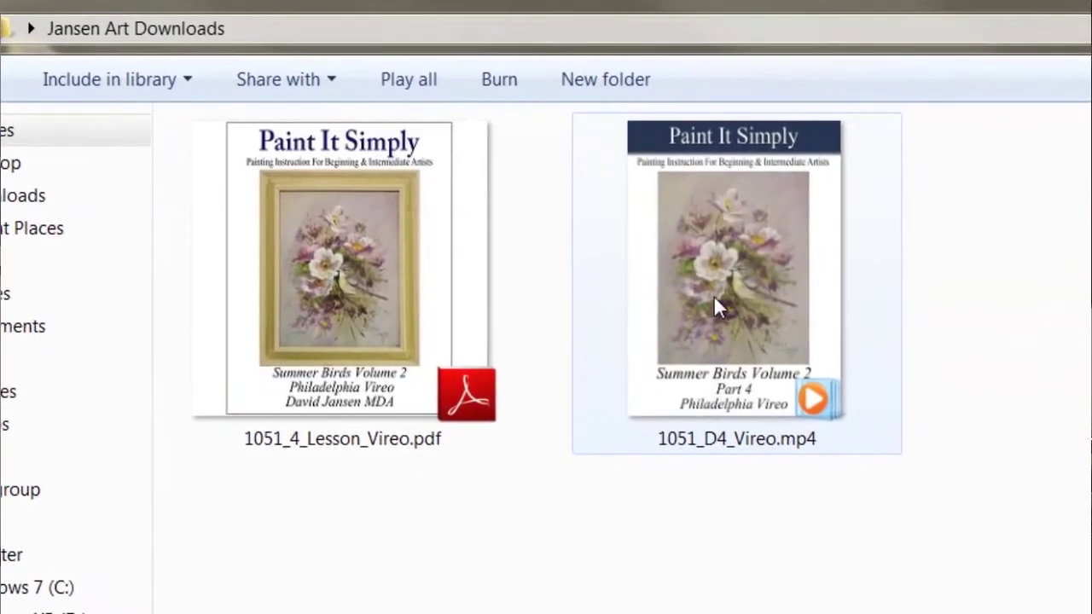
Select the 1051_D4_Vireo.mp4 video file
{"action": "mouse_move", "coordinate": [868, 312]}
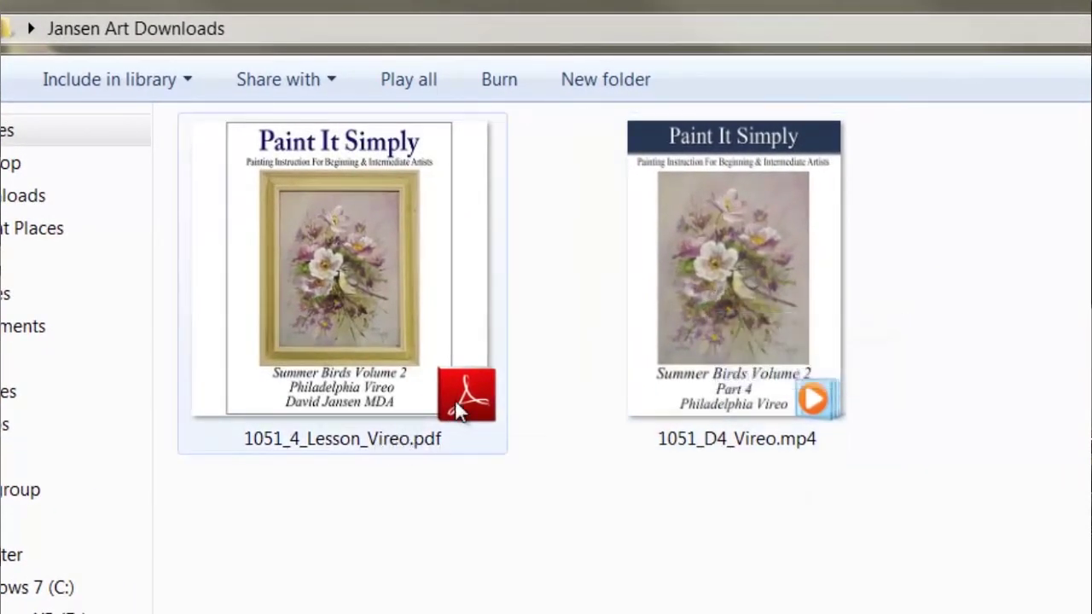
{"action": "mouse_move", "coordinate": [444, 397]}
{"action": "mouse_move", "coordinate": [810, 394]}
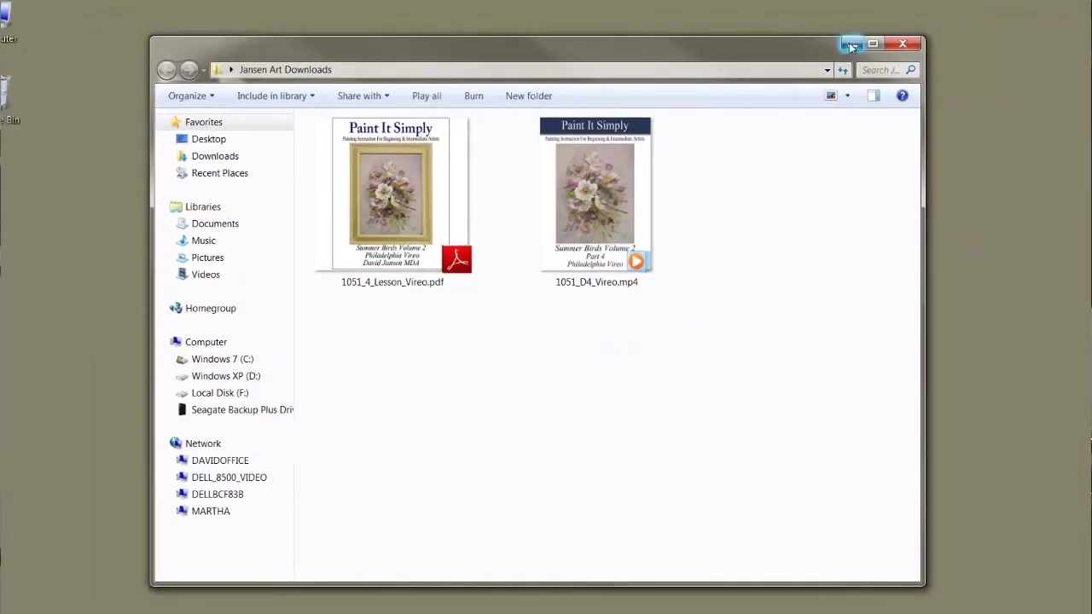
{"action": "mouse_move", "coordinate": [604, 200]}
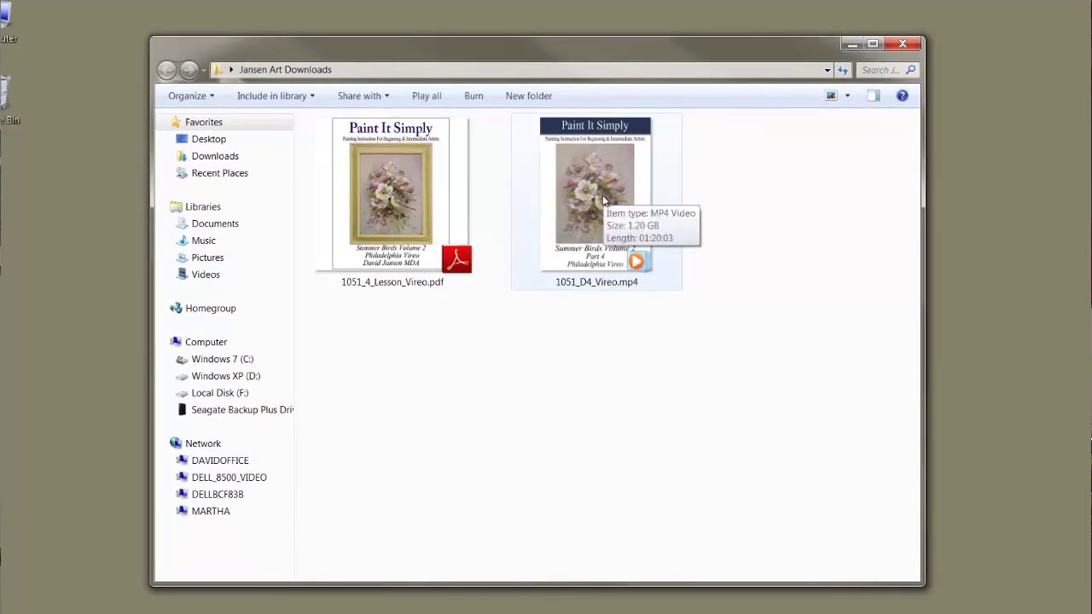
{"action": "left_click", "coordinate": [603, 201]}
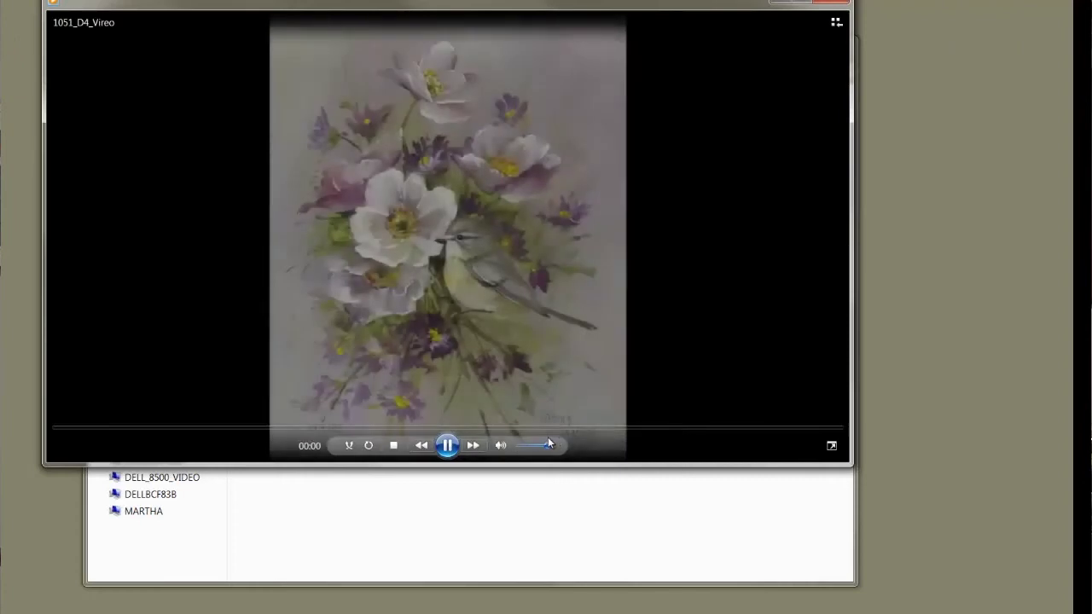
Play 1051_D4_Vireo.mp4 full screen, exit full screen with Esc, and close Windows Media Player
{"action": "left_click", "coordinate": [831, 447]}
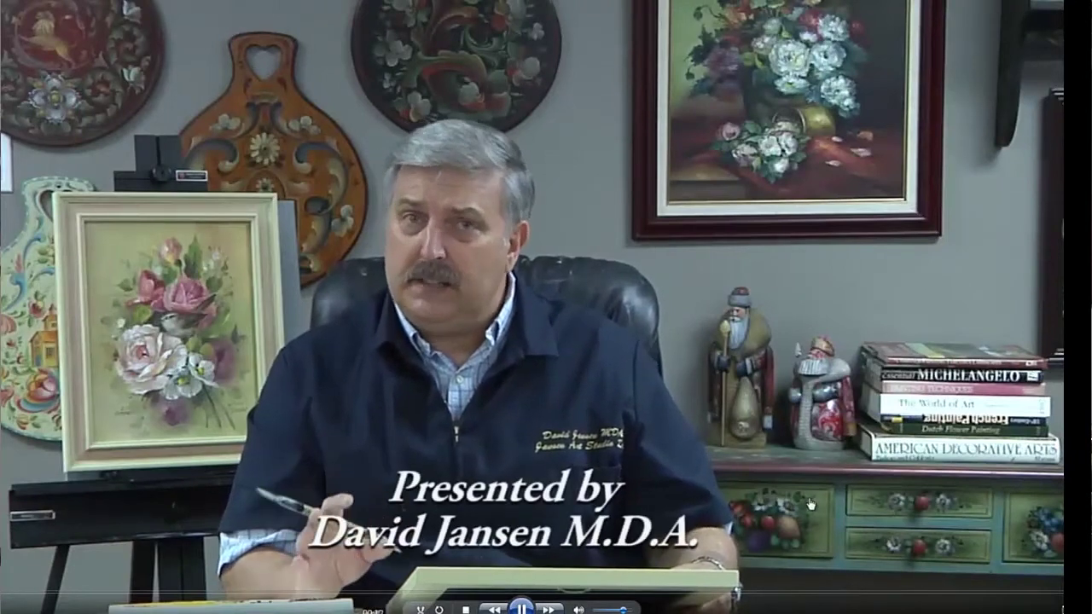
{"action": "key", "text": "Escape"}
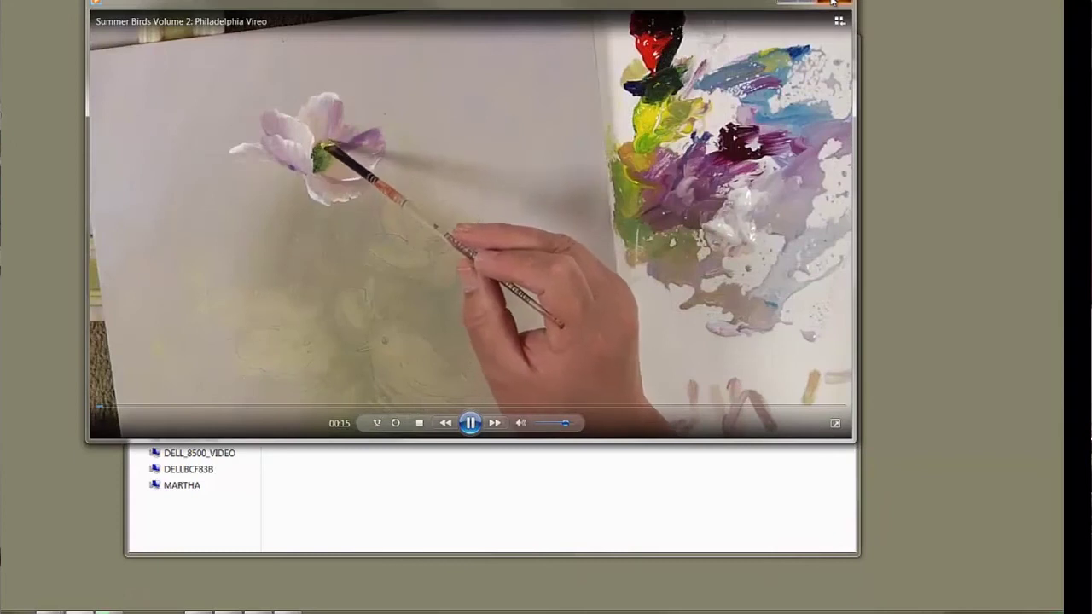
{"action": "left_click", "coordinate": [831, 1]}
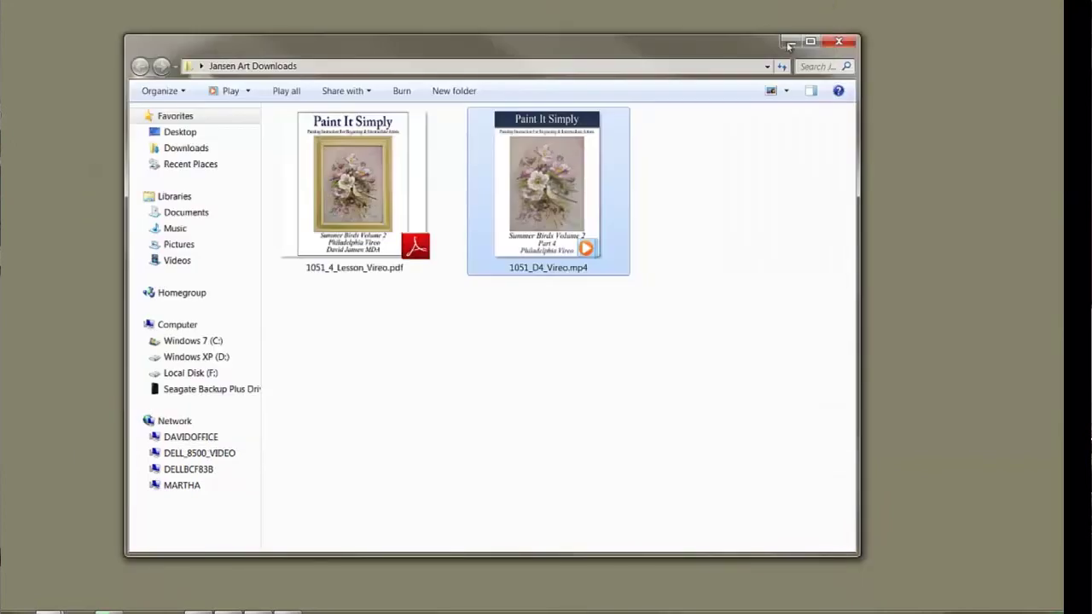